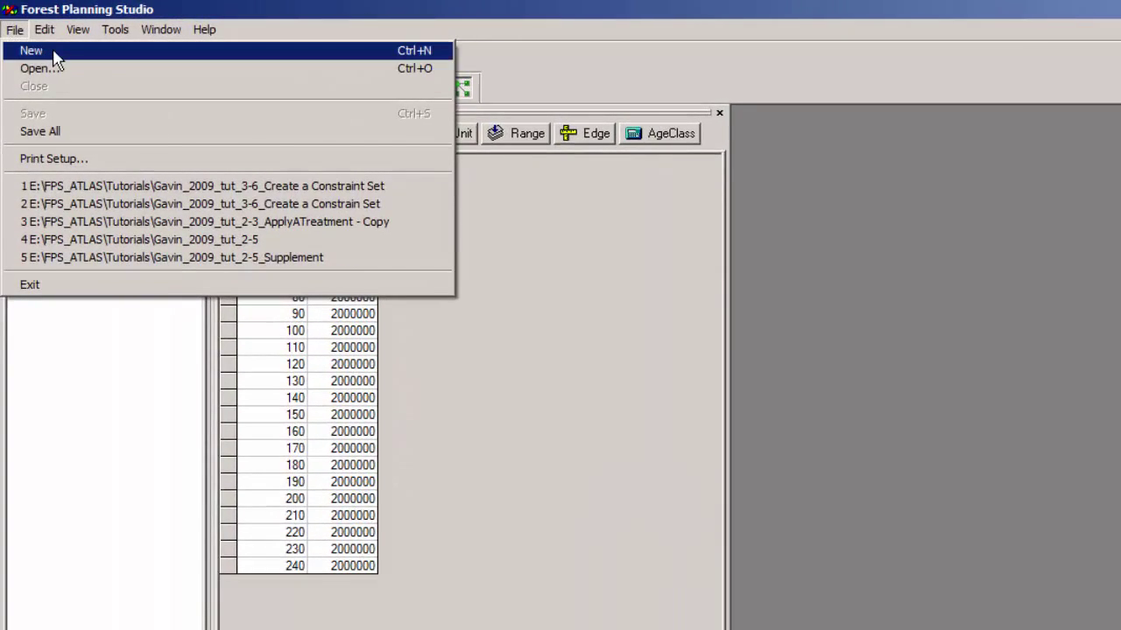
# Step: Create a new Constraint Set object and review its late, old and mature seral settings
pyautogui.click(53, 54)
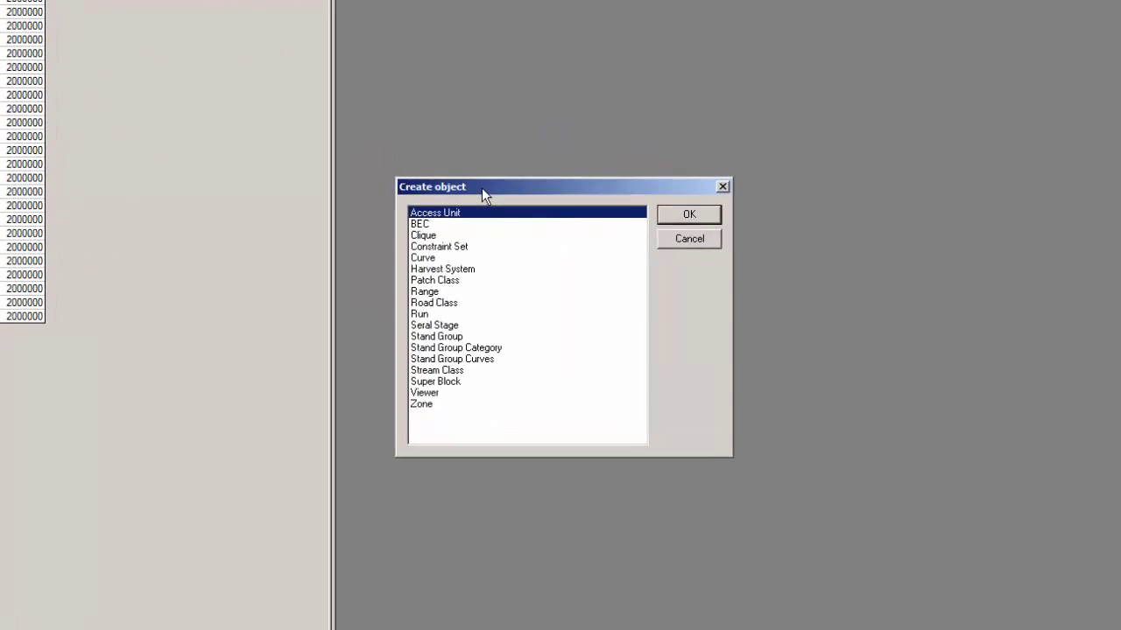
pyautogui.click(480, 249)
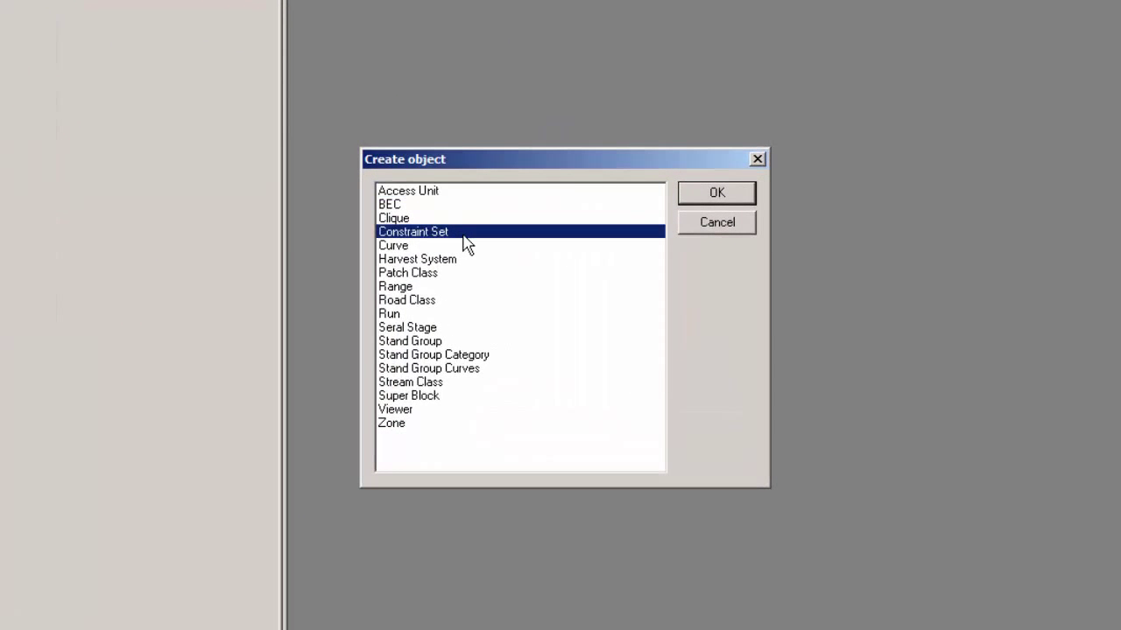
pyautogui.click(744, 198)
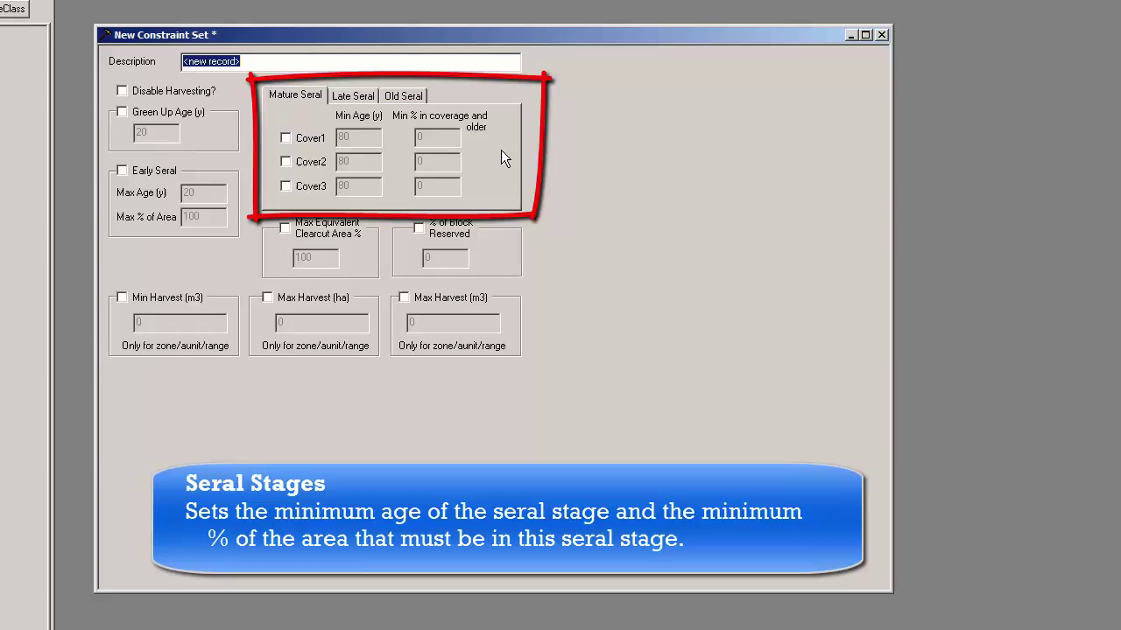
pyautogui.click(355, 97)
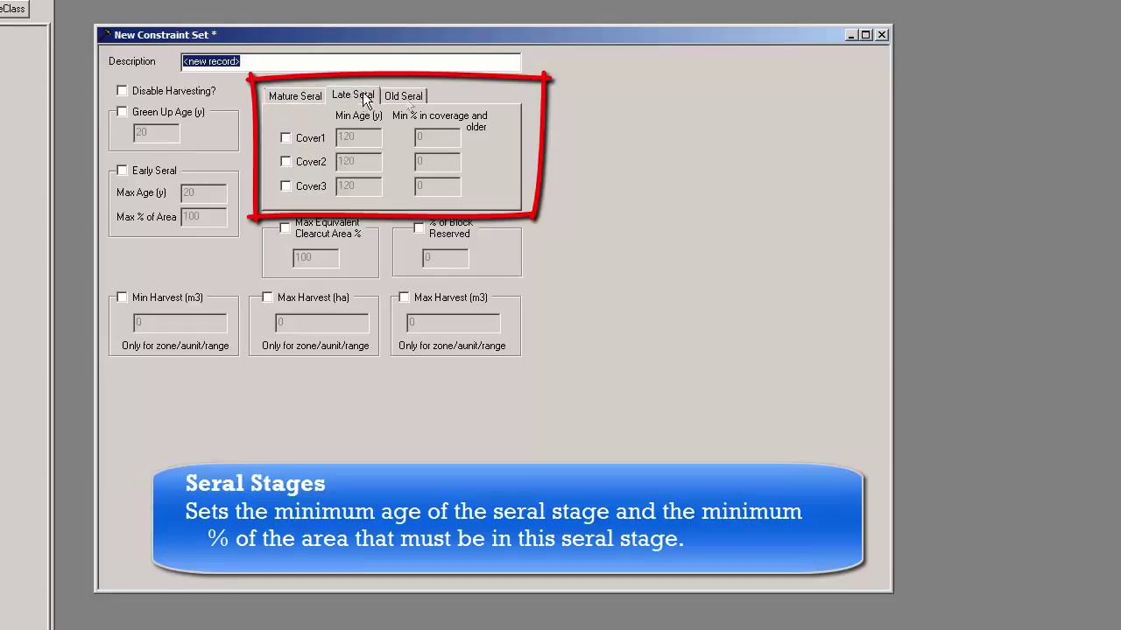
pyautogui.click(408, 97)
pyautogui.click(295, 97)
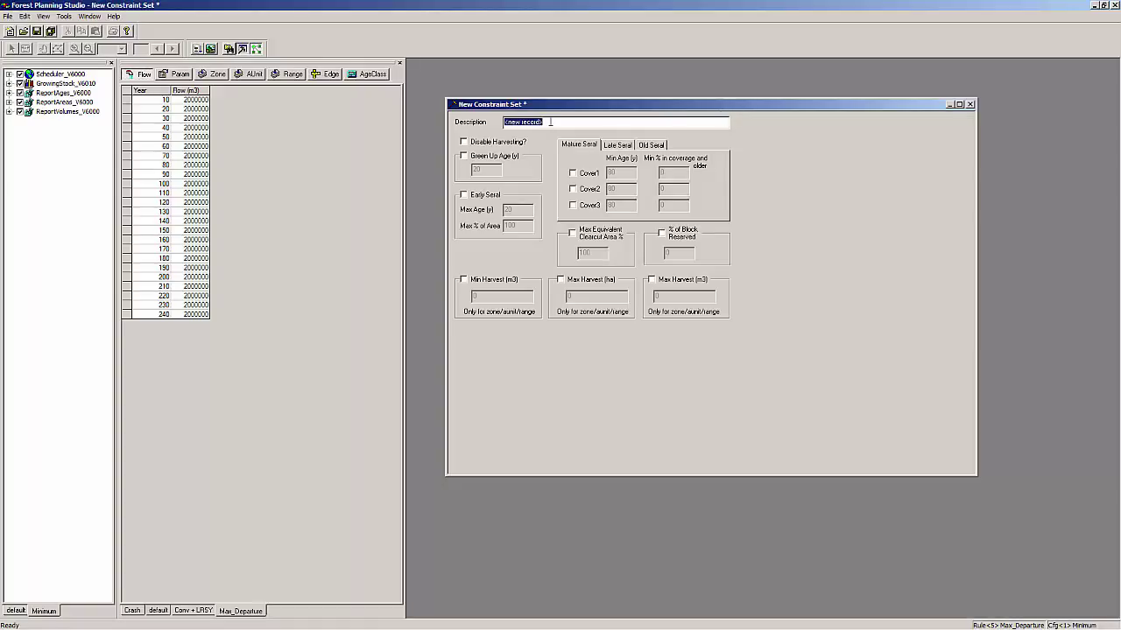
# Step: Describe the constraint set as "No Harvest" with harvesting disabled, and save it as a new record
pyautogui.write('No Harvest')
pyautogui.click(465, 143)
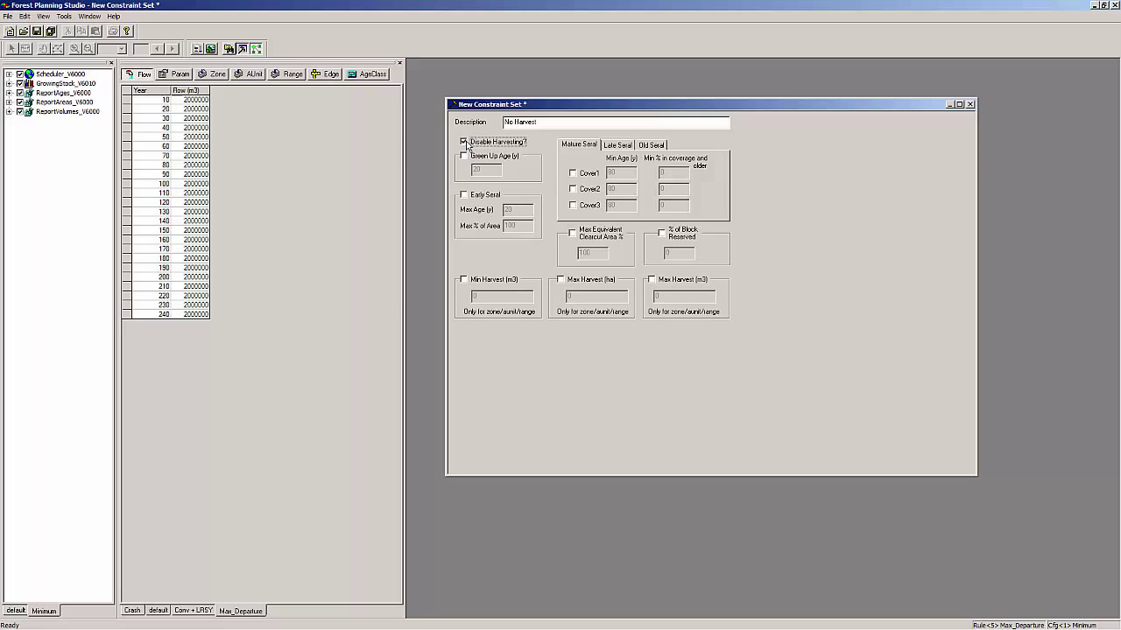
pyautogui.click(970, 104)
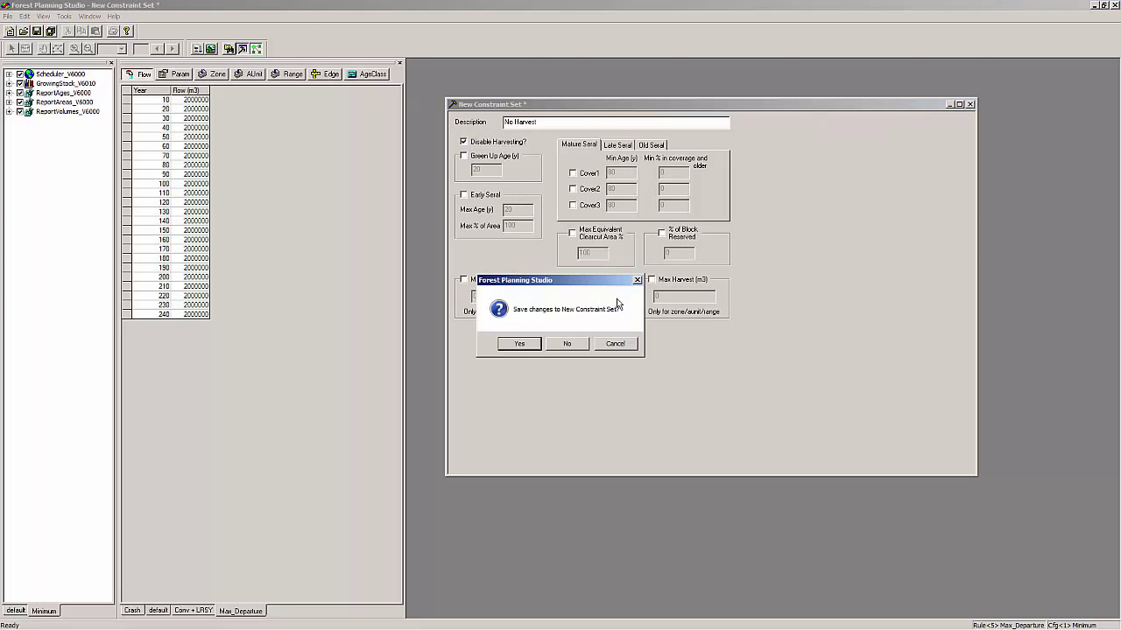
pyautogui.click(530, 348)
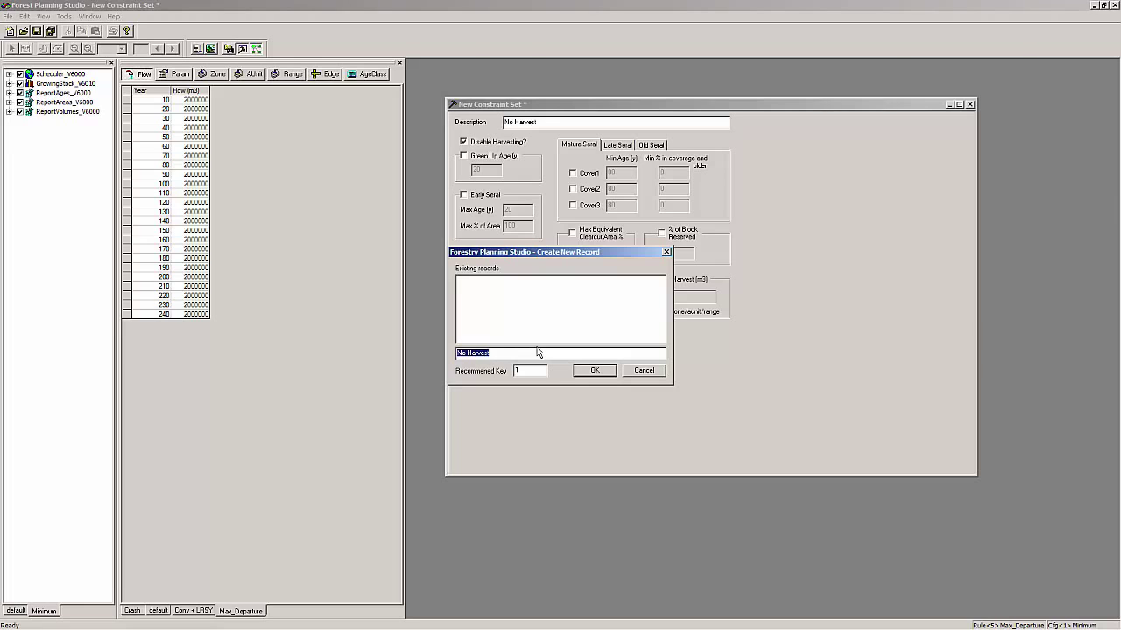
pyautogui.click(599, 374)
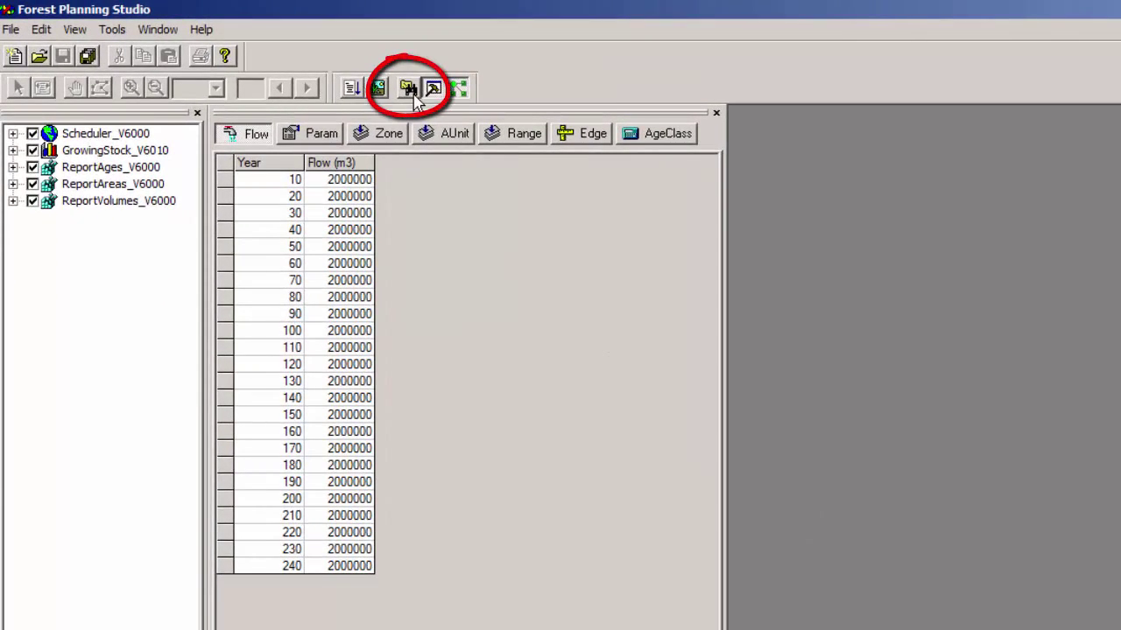
# Step: Show the database object lists and display the constraint sets
pyautogui.click(410, 89)
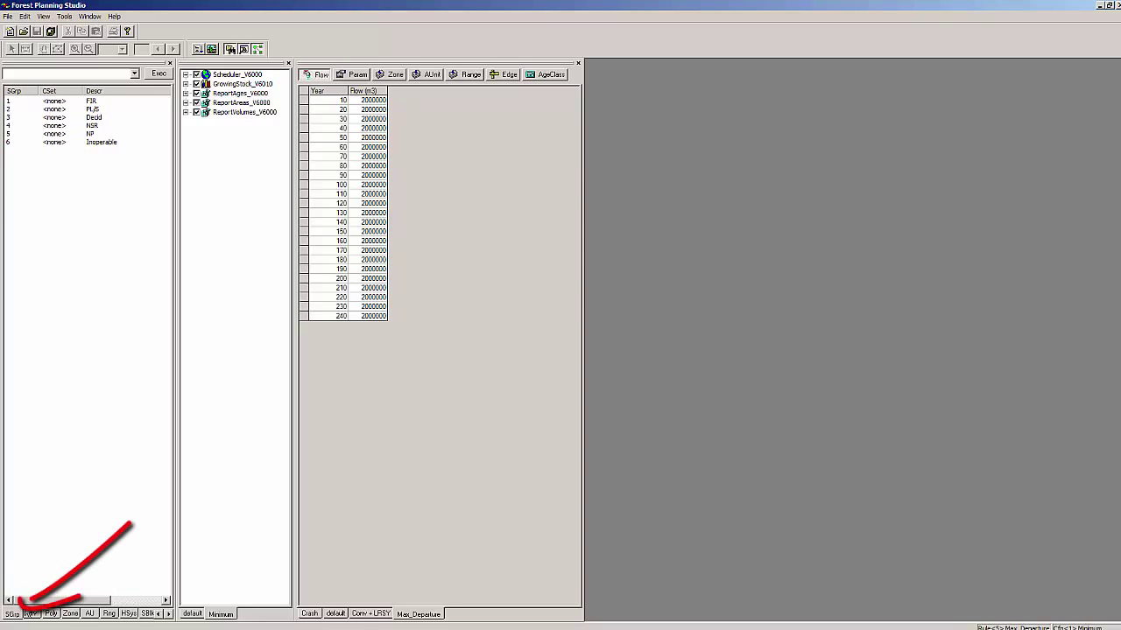
pyautogui.click(157, 613)
pyautogui.click(157, 614)
pyautogui.click(12, 613)
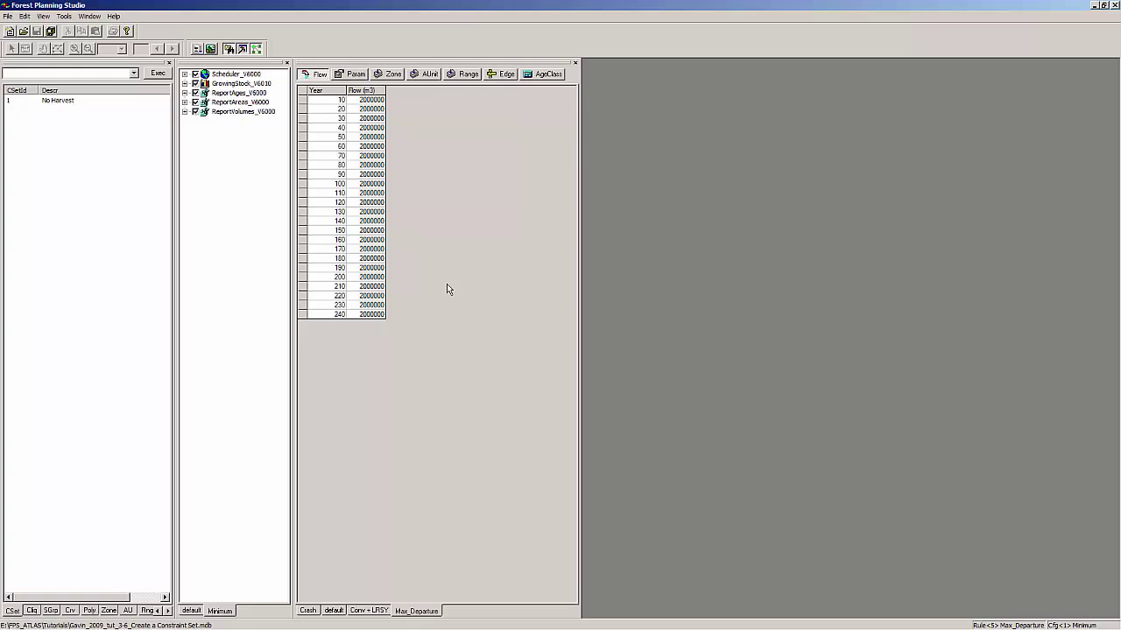
# Step: Create a new ruleset with "Conv+LTSY+RSV" as both its description and its abbreviation
pyautogui.rightClick(447, 286)
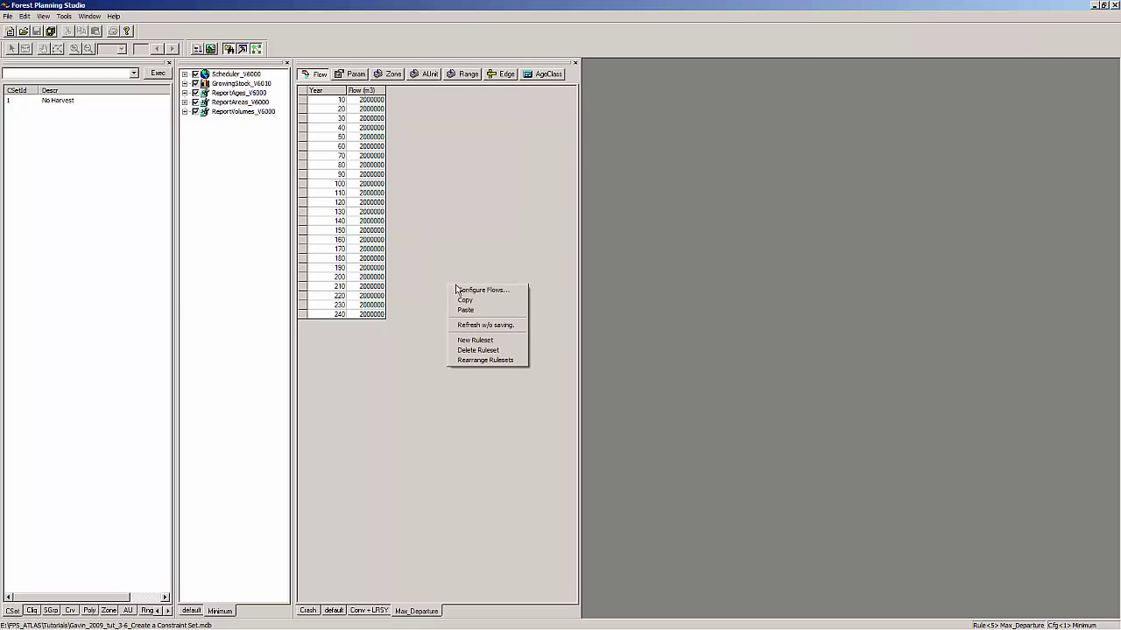
pyautogui.click(504, 347)
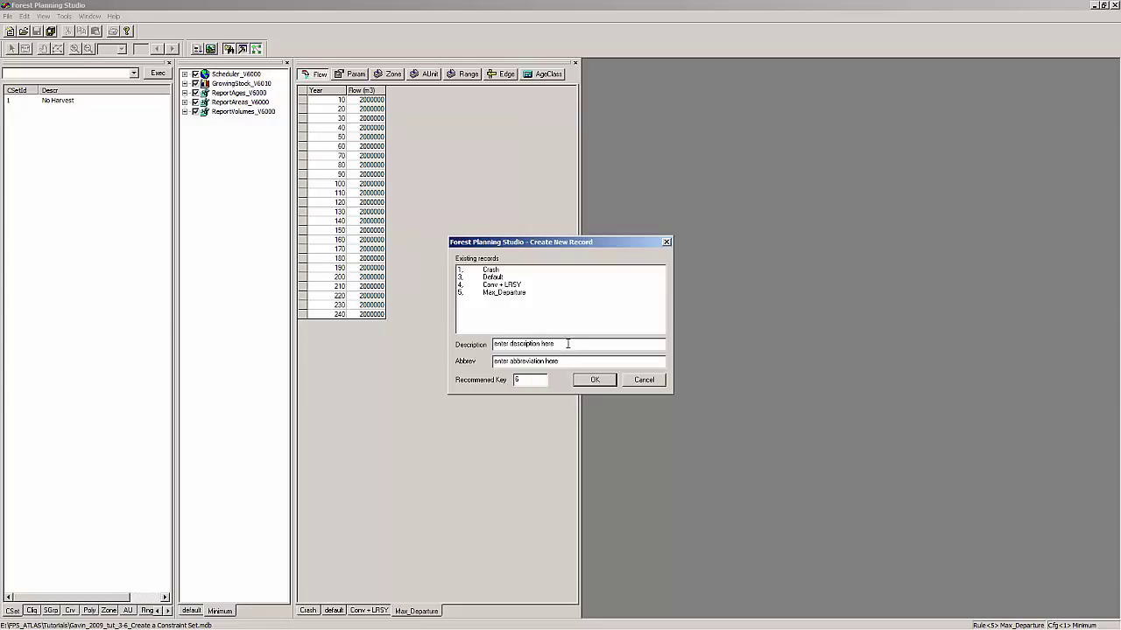
pyautogui.moveTo(567, 344); pyautogui.dragTo(454, 354)
pyautogui.write('Conv+LTSY+RSV')
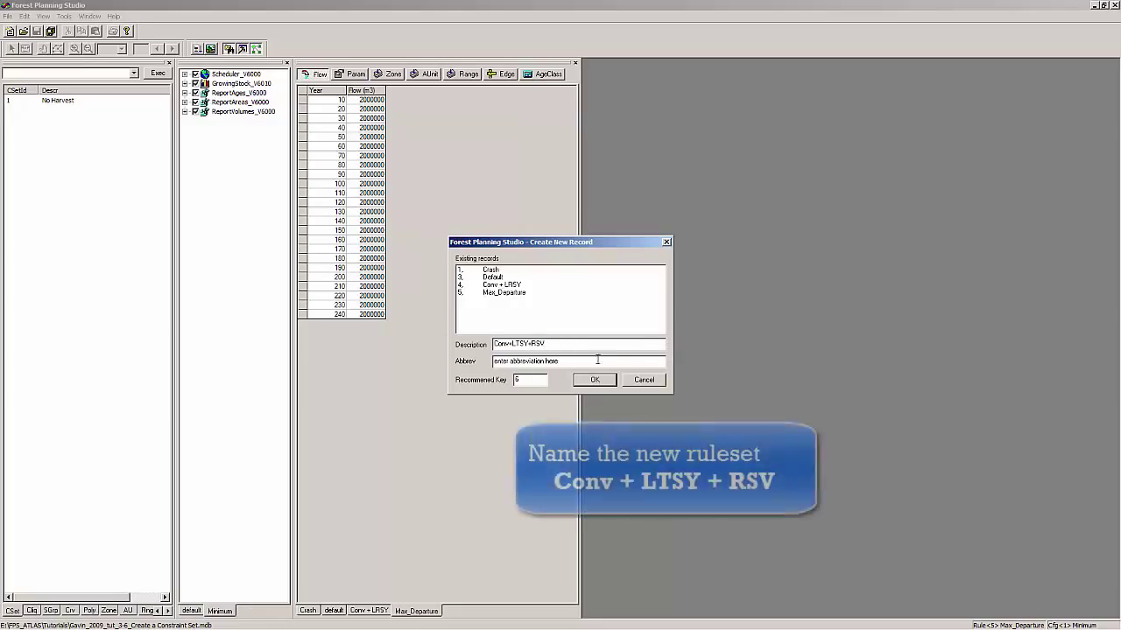
pyautogui.moveTo(597, 360); pyautogui.dragTo(493, 361)
pyautogui.write('Conv+LTSY+RSV')
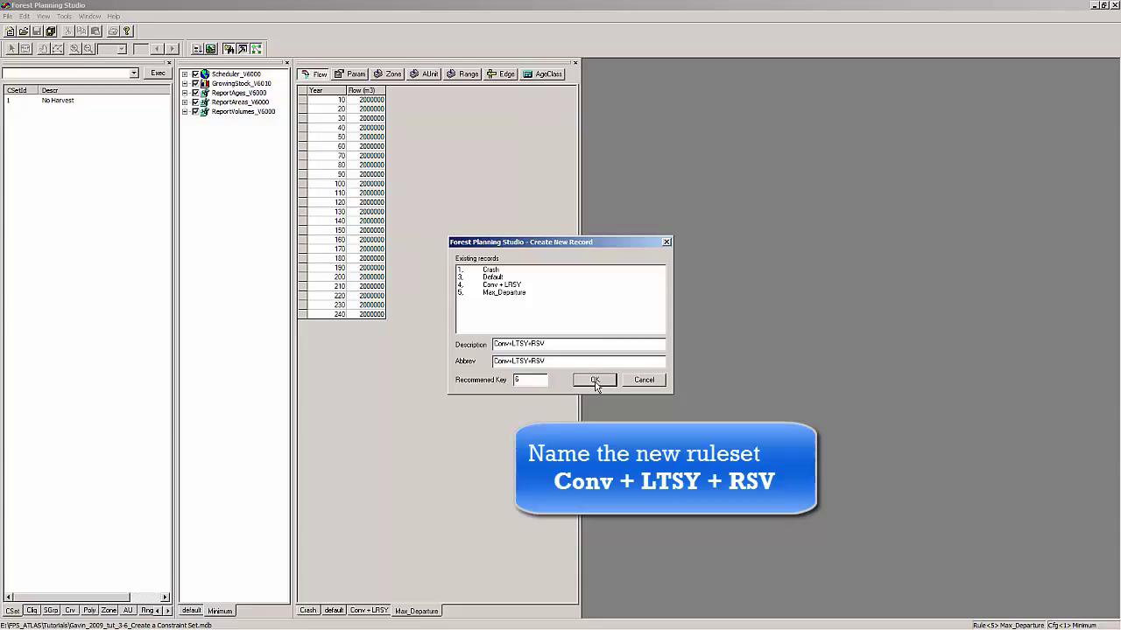
pyautogui.click(595, 382)
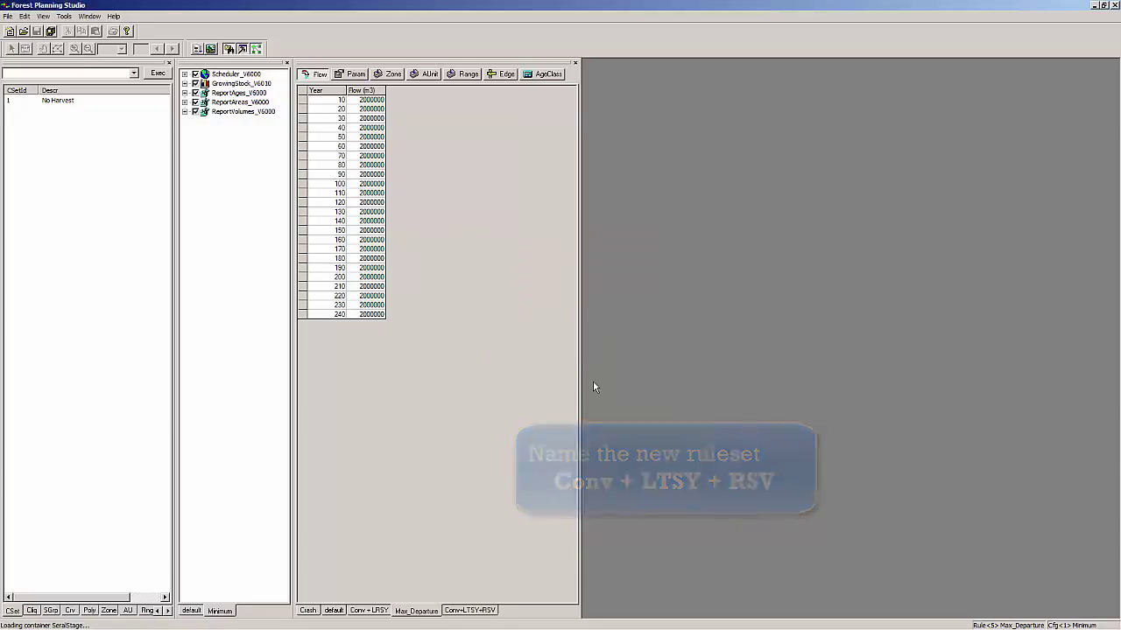
# Step: Copy all year and flow targets from the Conv + LRSY ruleset into the Conv+LTSY+RSV ruleset
pyautogui.click(372, 611)
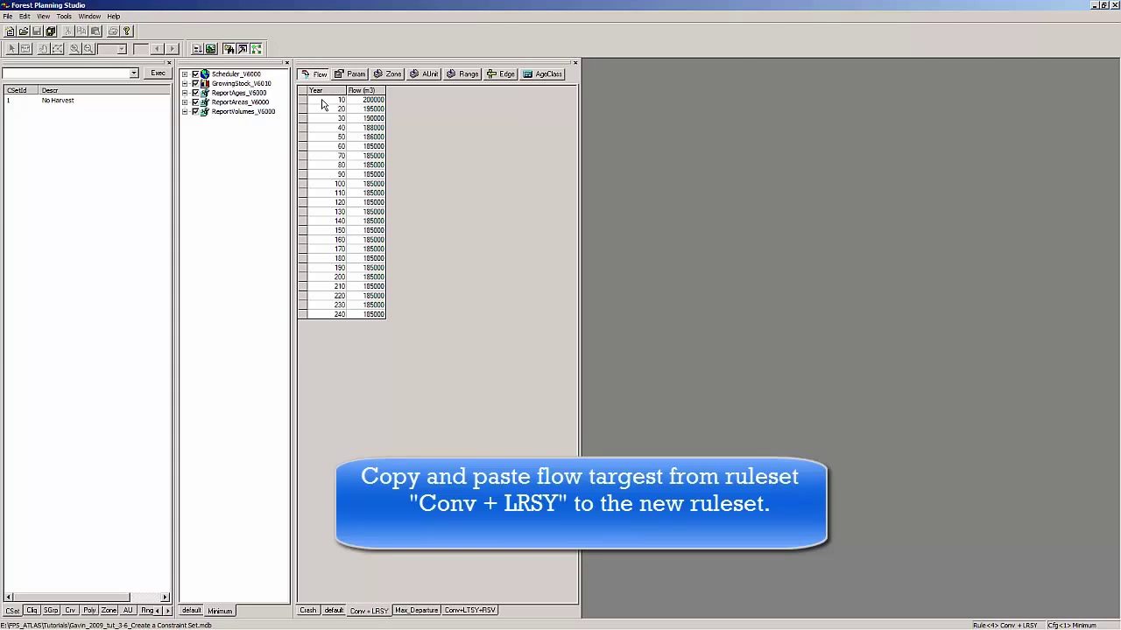
pyautogui.moveTo(326, 101); pyautogui.dragTo(376, 320)
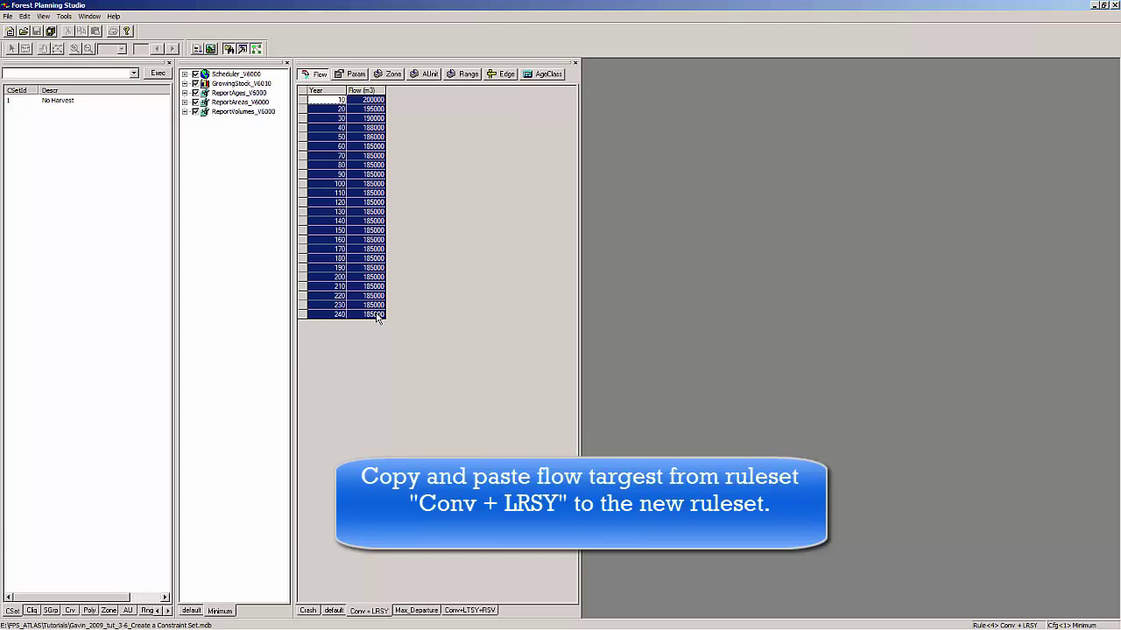
pyautogui.rightClick(377, 317)
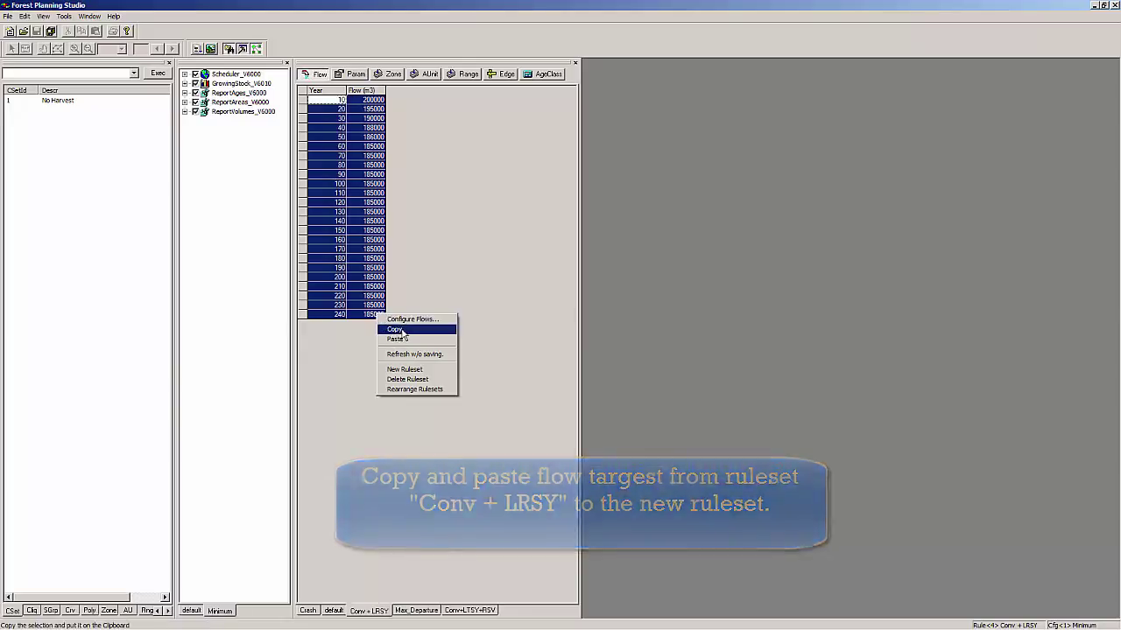
pyautogui.click(392, 328)
pyautogui.click(475, 608)
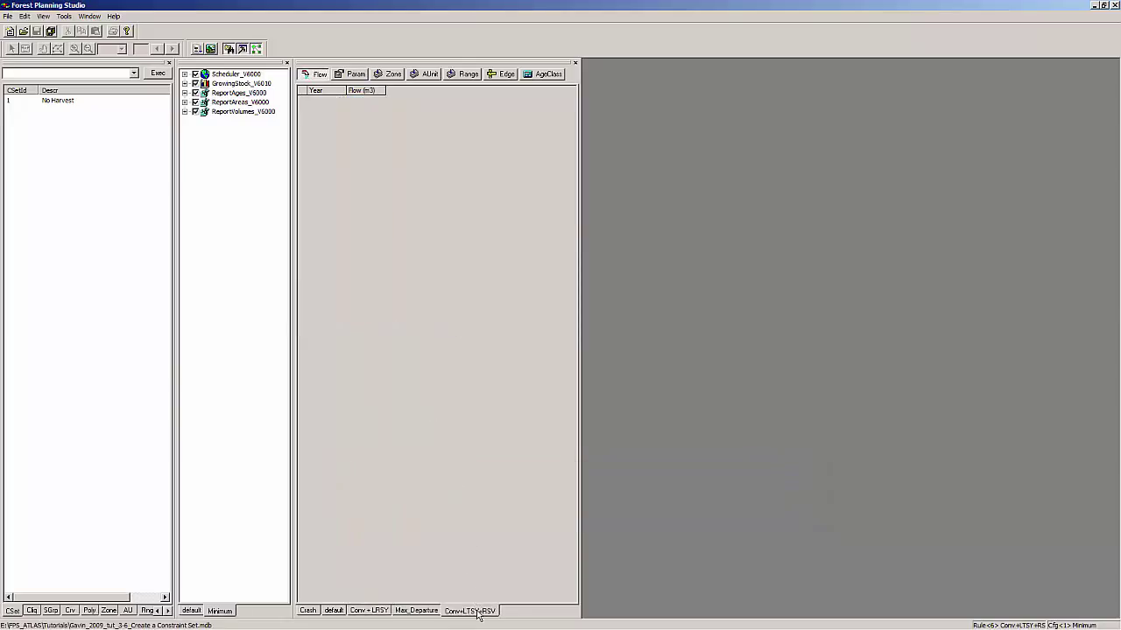
pyautogui.rightClick(315, 101)
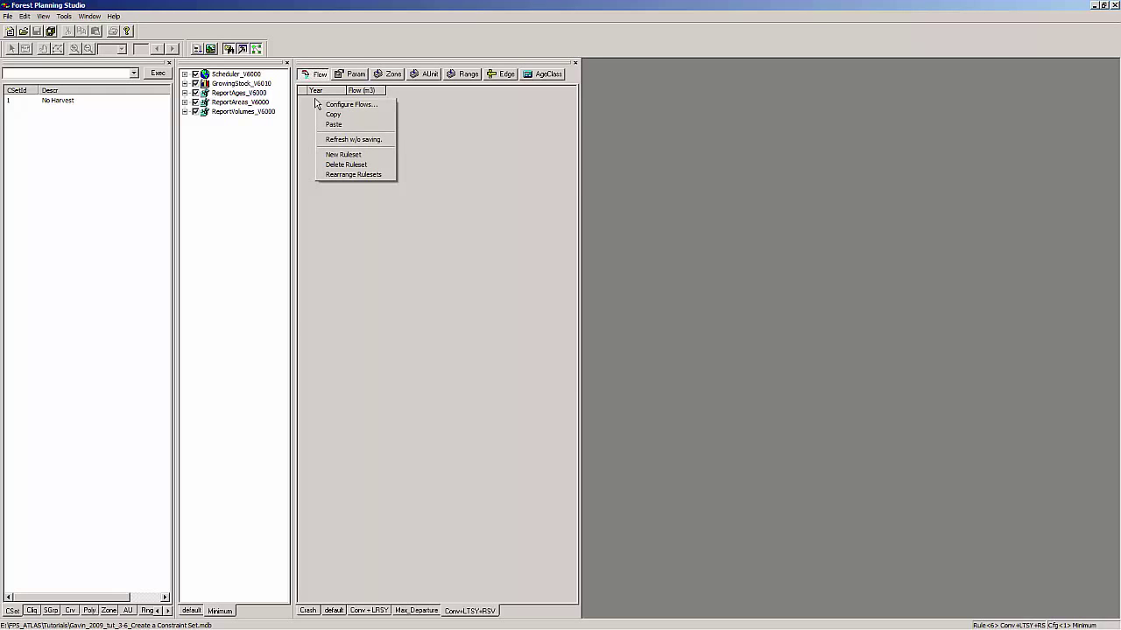
pyautogui.click(342, 124)
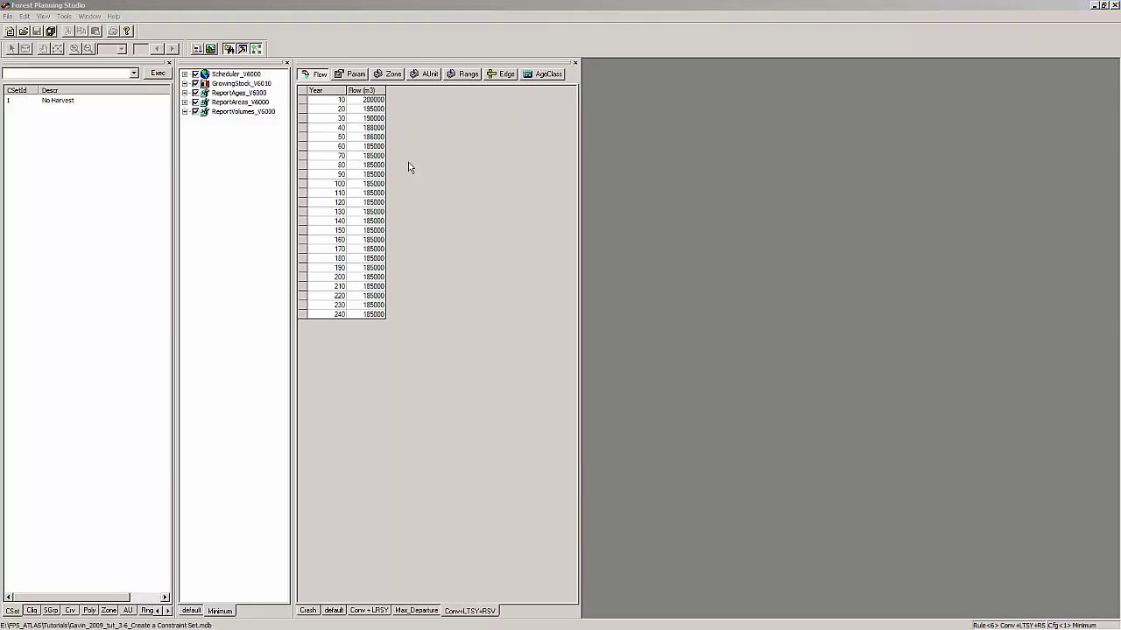
# Step: Set the default sort parameter of the Conv+LTSY+RSV ruleset to "1 - Age"
pyautogui.click(351, 75)
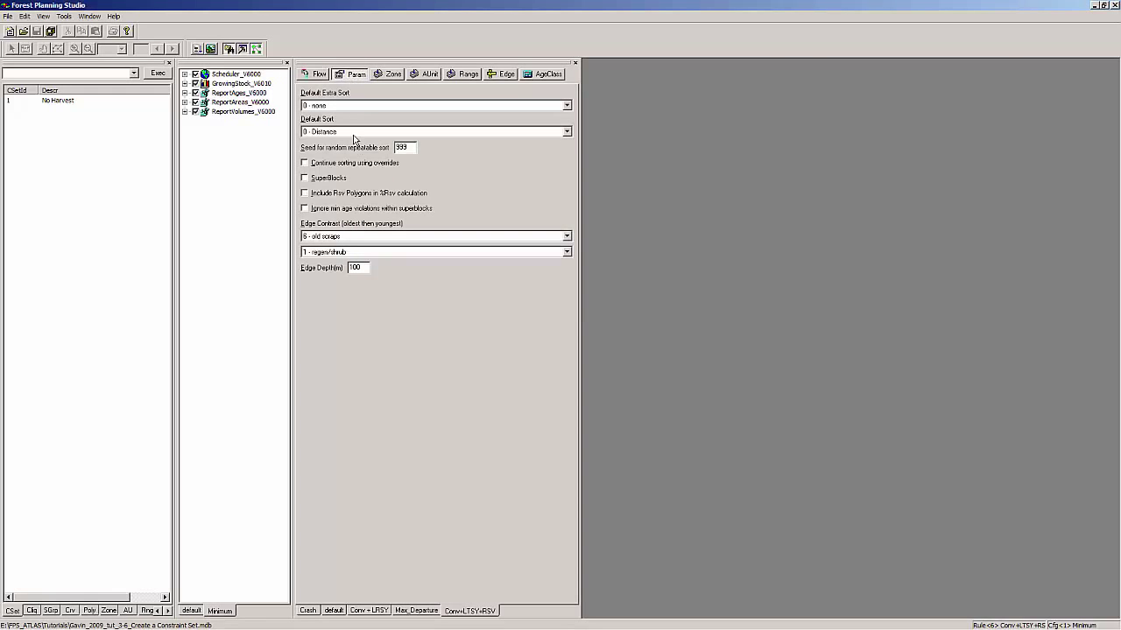
pyautogui.click(356, 133)
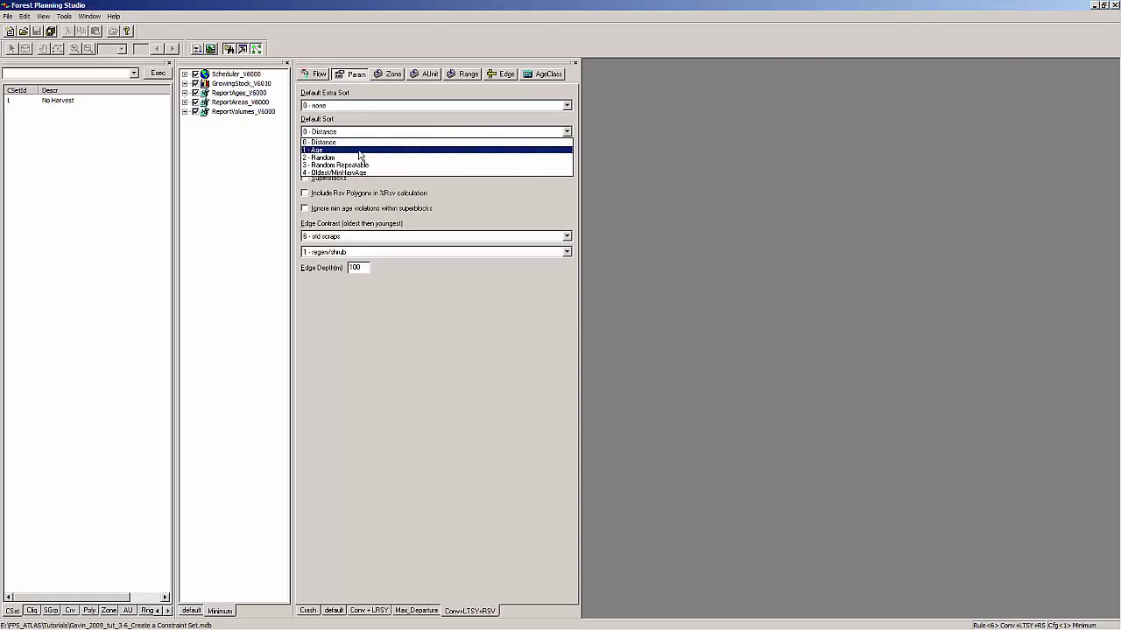
pyautogui.click(359, 150)
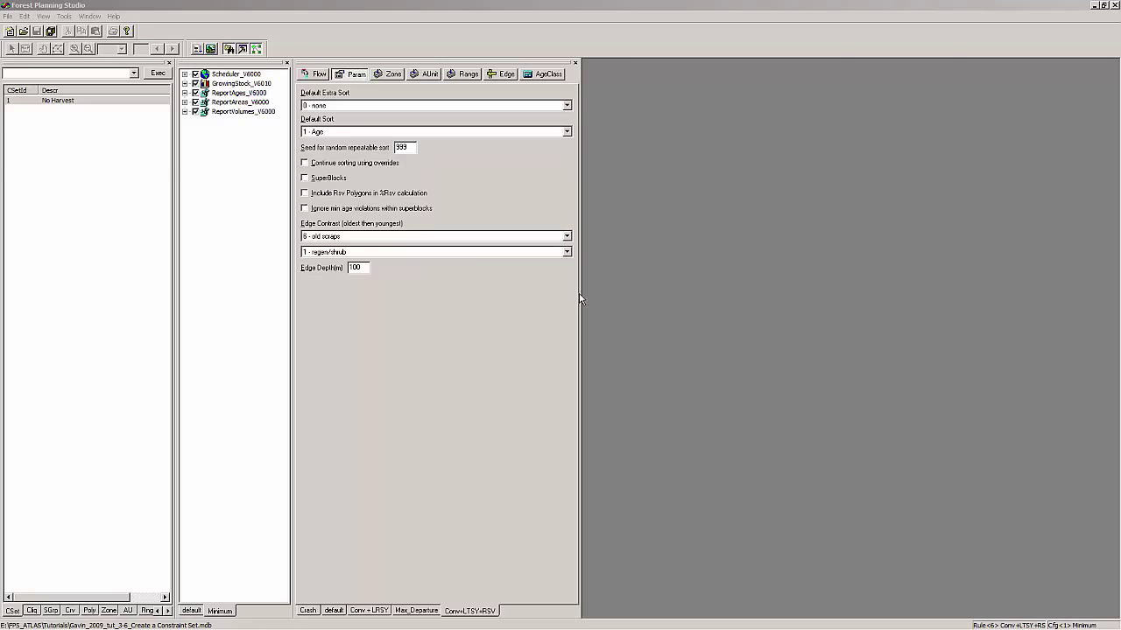
# Step: Create a new Zone object
pyautogui.click(9, 16)
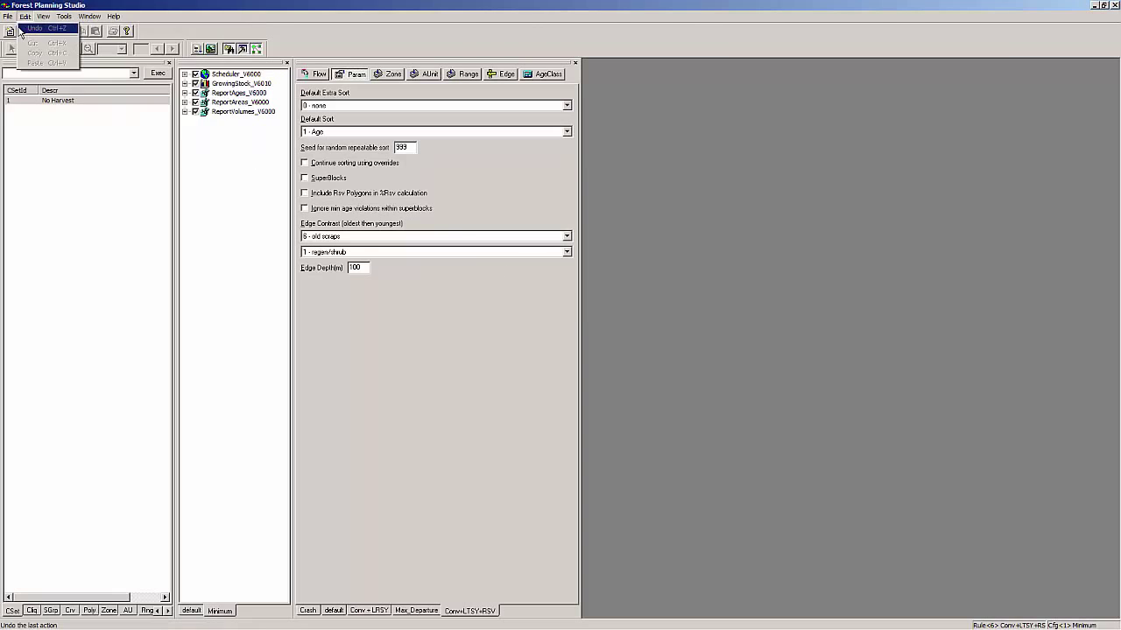
pyautogui.click(18, 28)
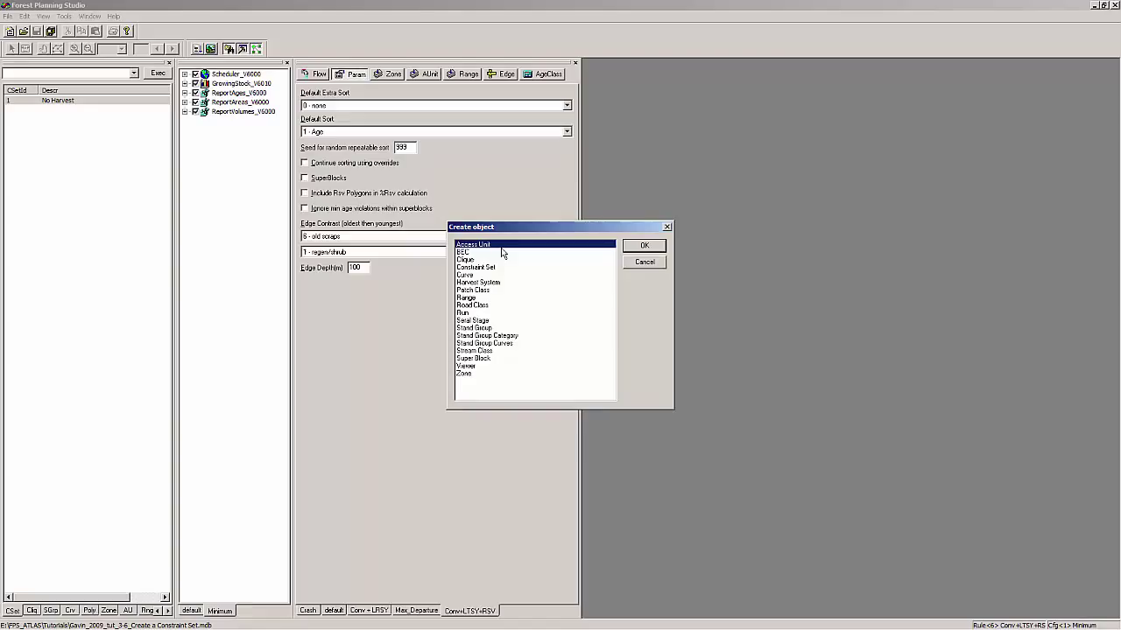
pyautogui.click(466, 374)
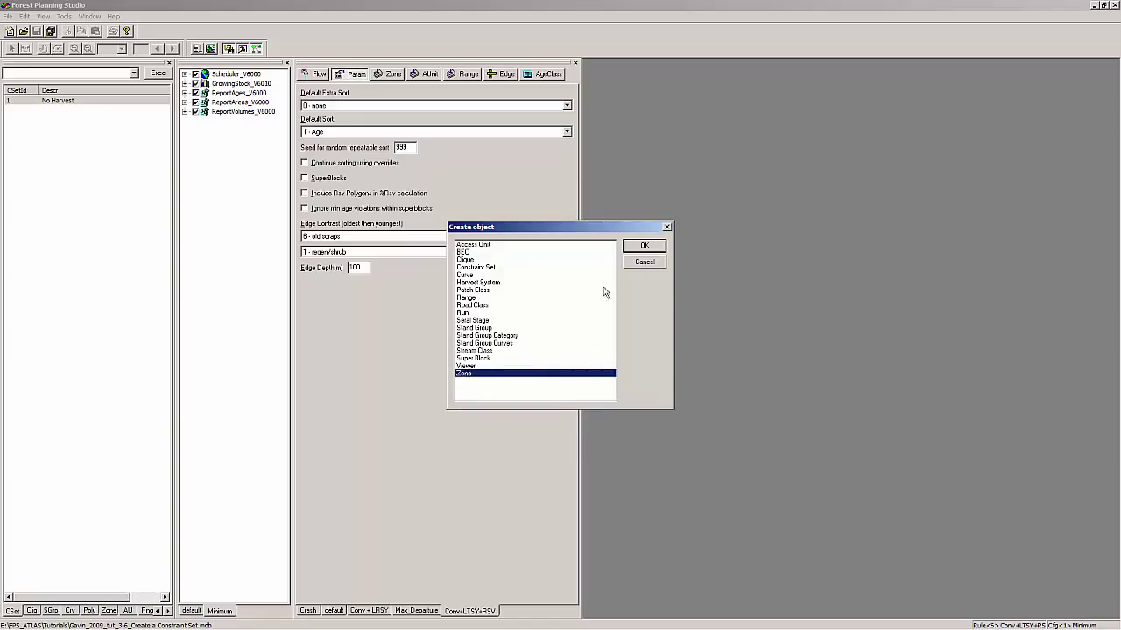
pyautogui.click(641, 259)
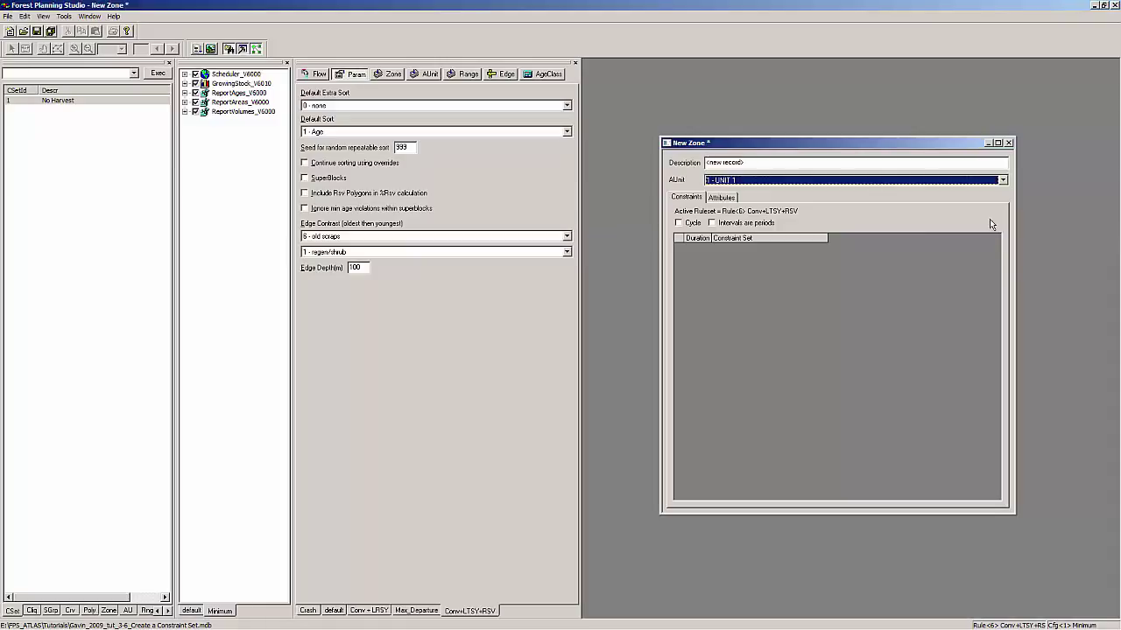
# Step: Save the new zone as a record described as "Reserve Zone" and display the list of zones
pyautogui.moveTo(743, 162); pyautogui.dragTo(650, 163)
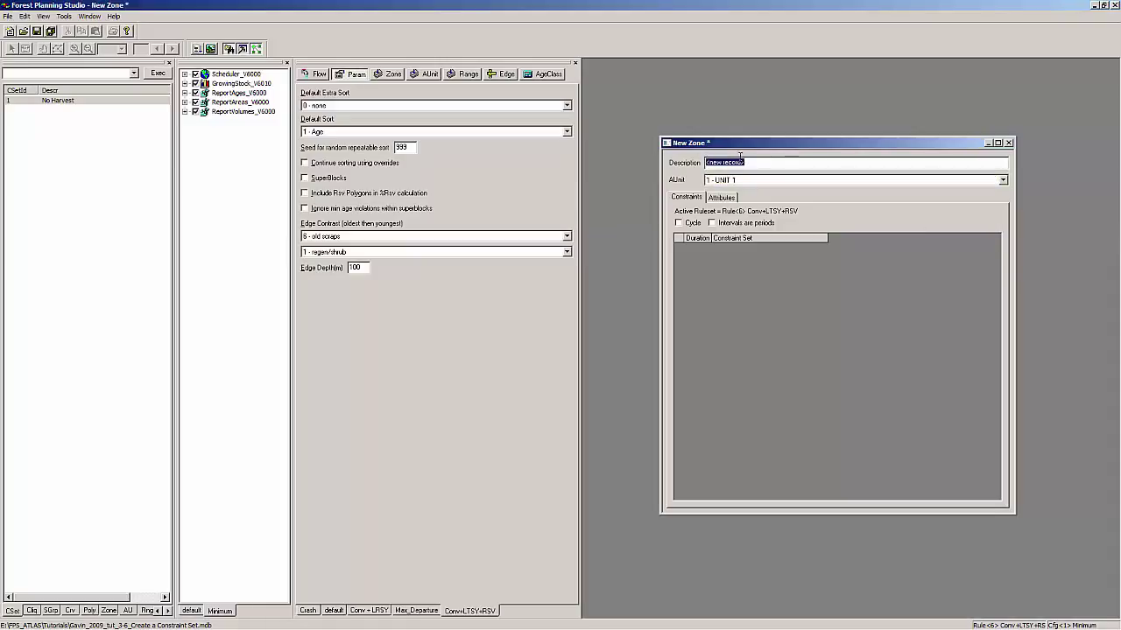
pyautogui.write('Reserve Zone')
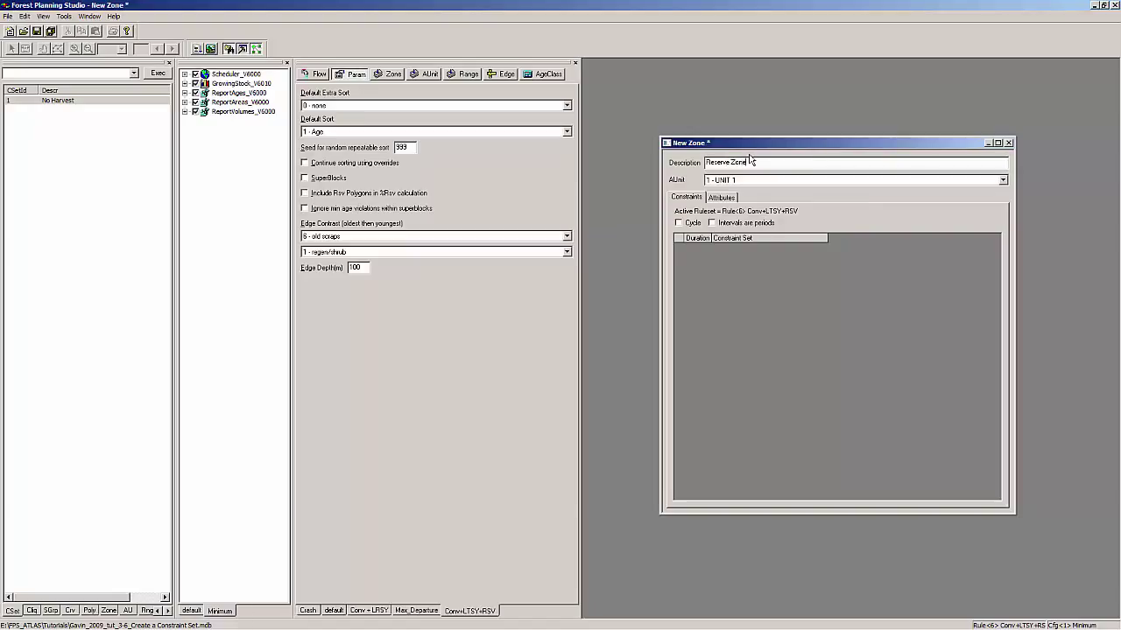
pyautogui.click(1008, 143)
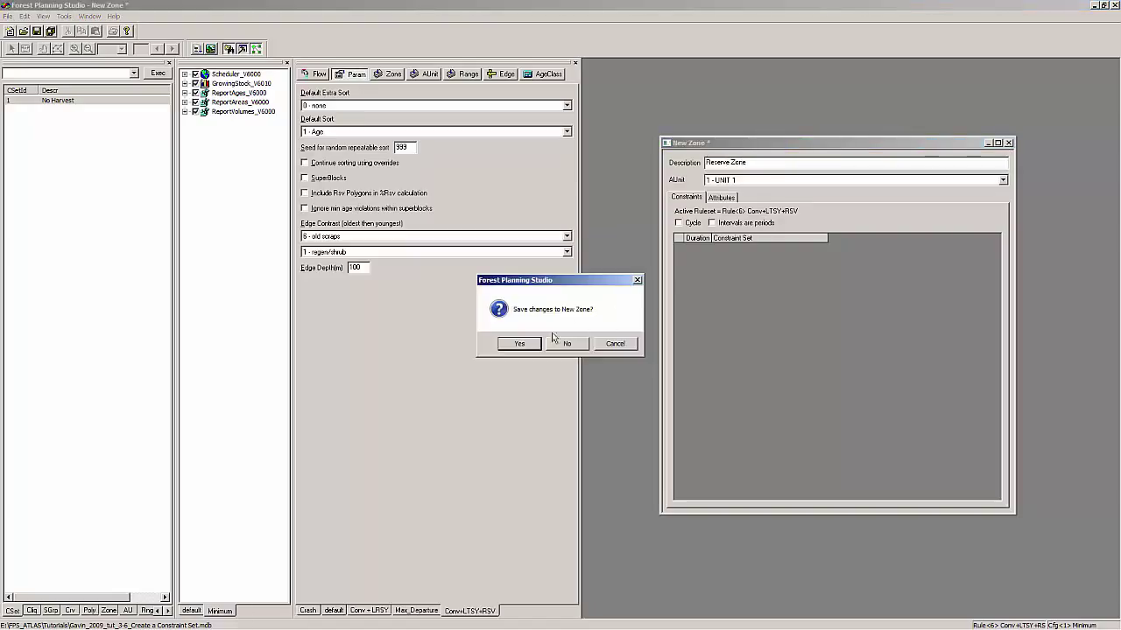
pyautogui.click(525, 344)
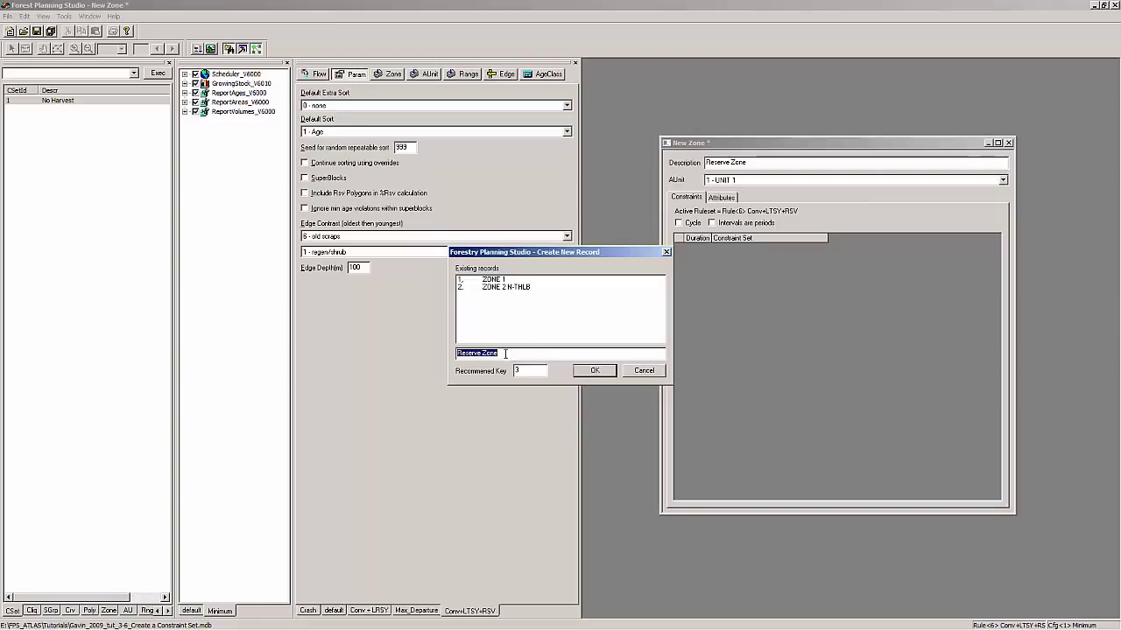
pyautogui.click(595, 371)
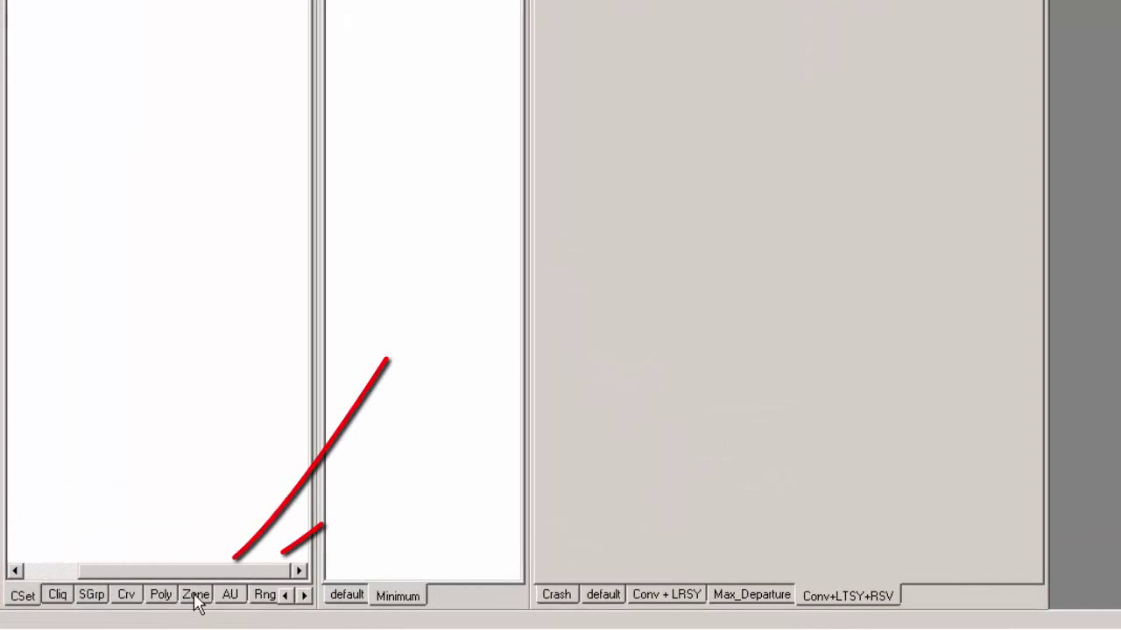
pyautogui.click(196, 599)
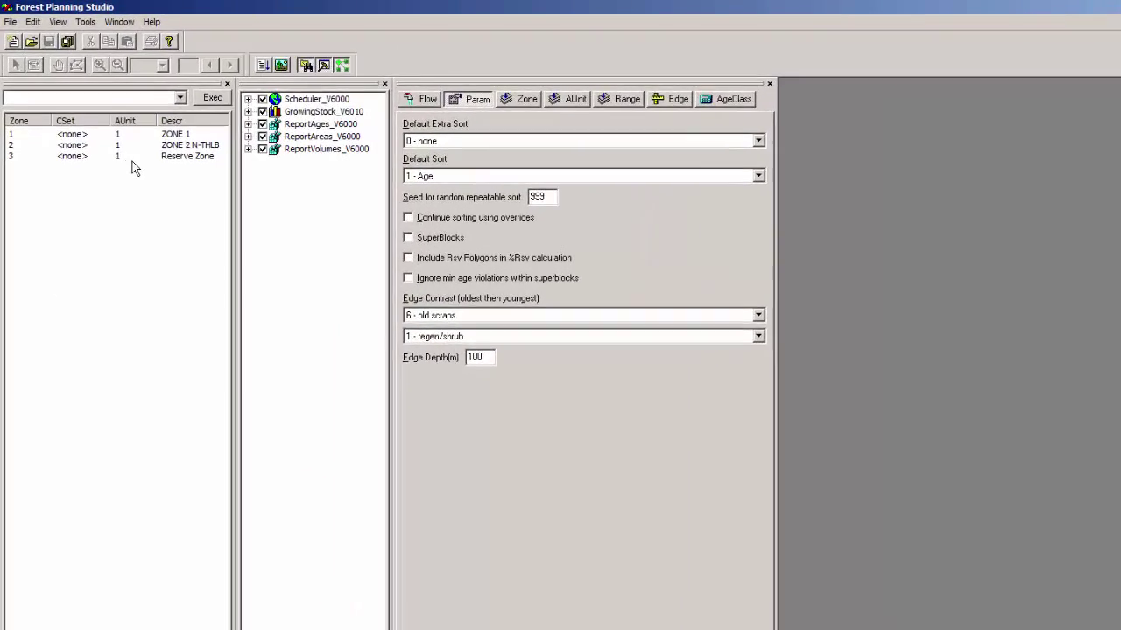
# Step: Add a constraint row to the Reserve Zone with duration 999 and constraint set "1 - No Harvest", and save the zone
pyautogui.click(141, 176)
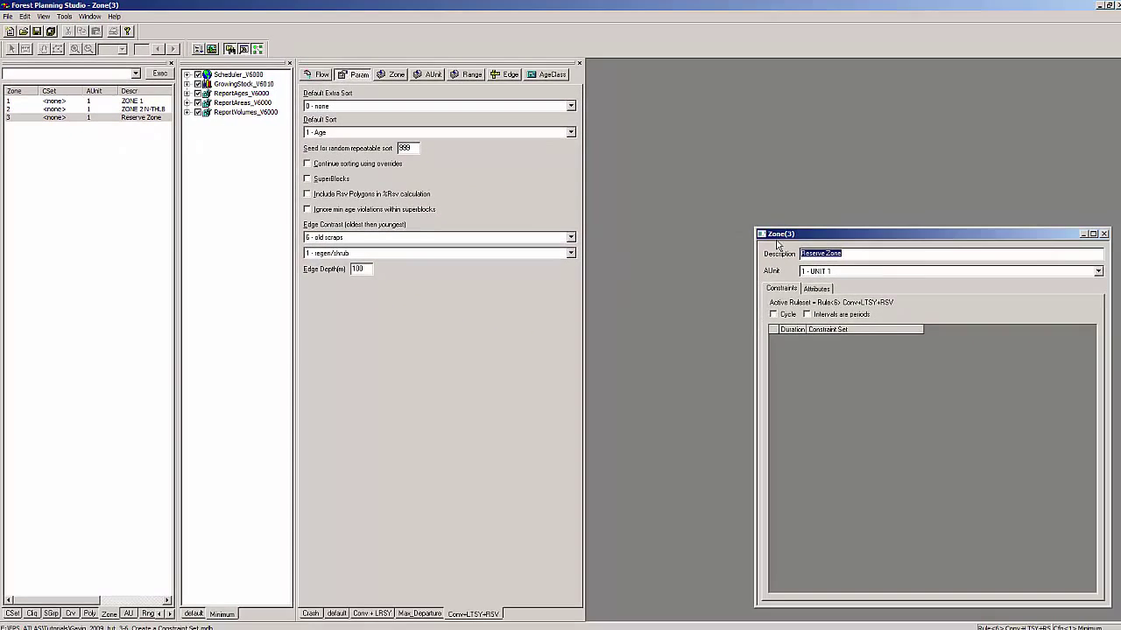
pyautogui.moveTo(810, 234); pyautogui.dragTo(720, 154)
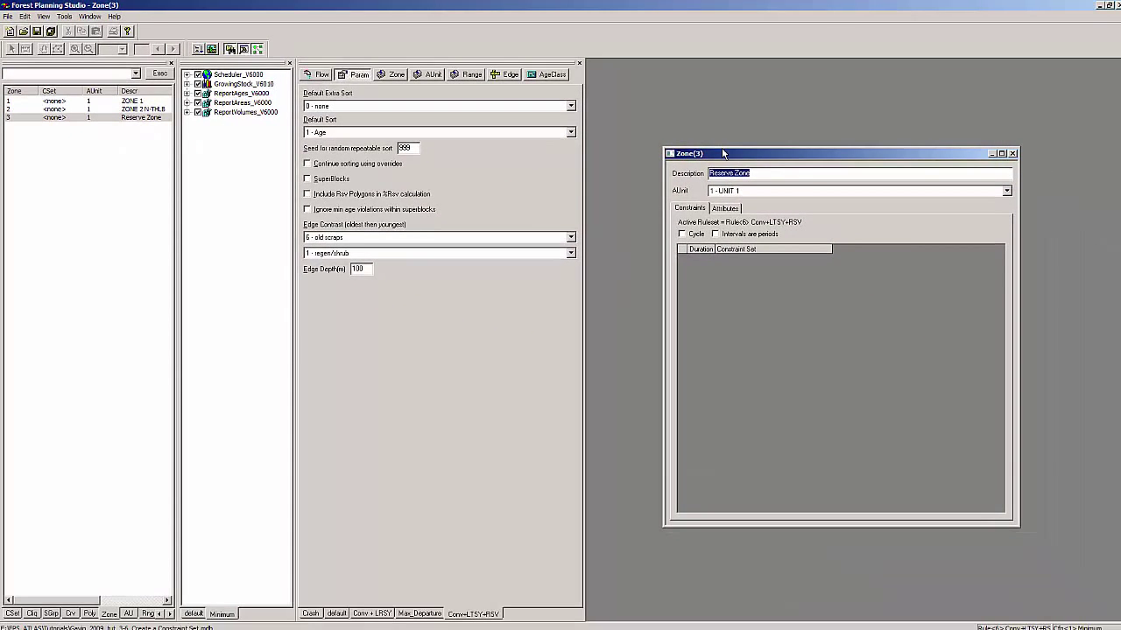
pyautogui.click(842, 249)
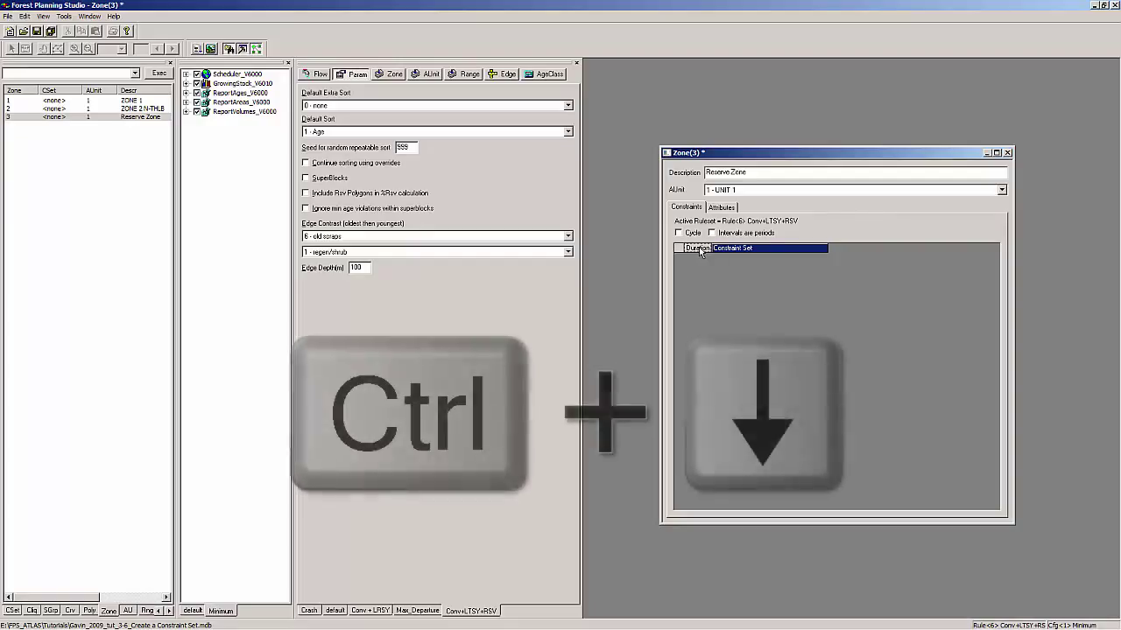
pyautogui.hotkey('ctrl', 'Down')
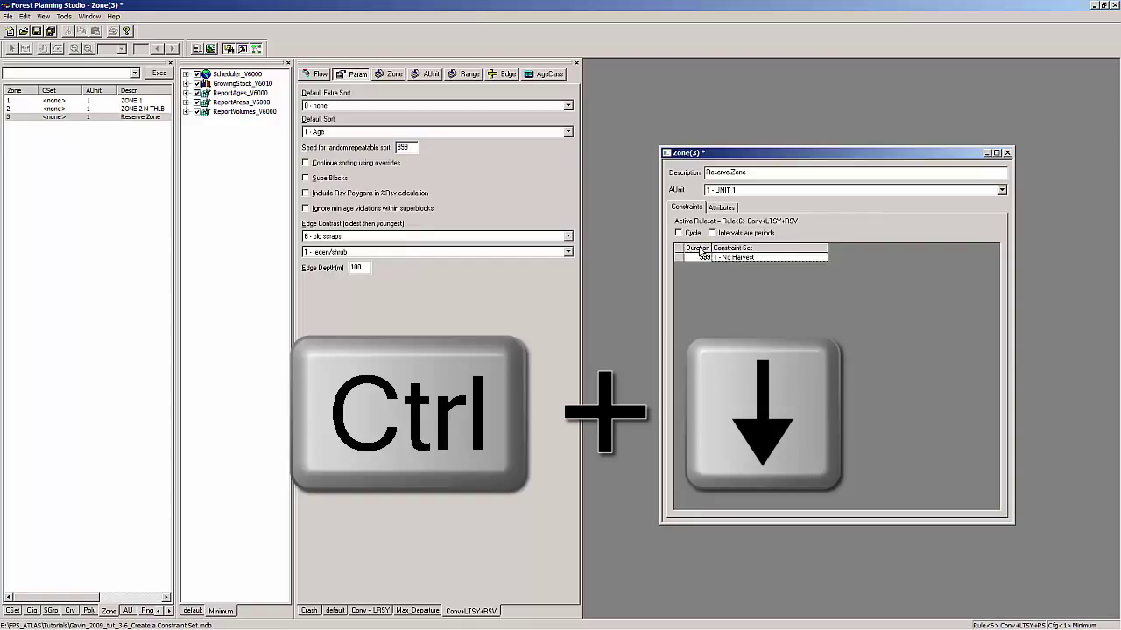
pyautogui.click(754, 258)
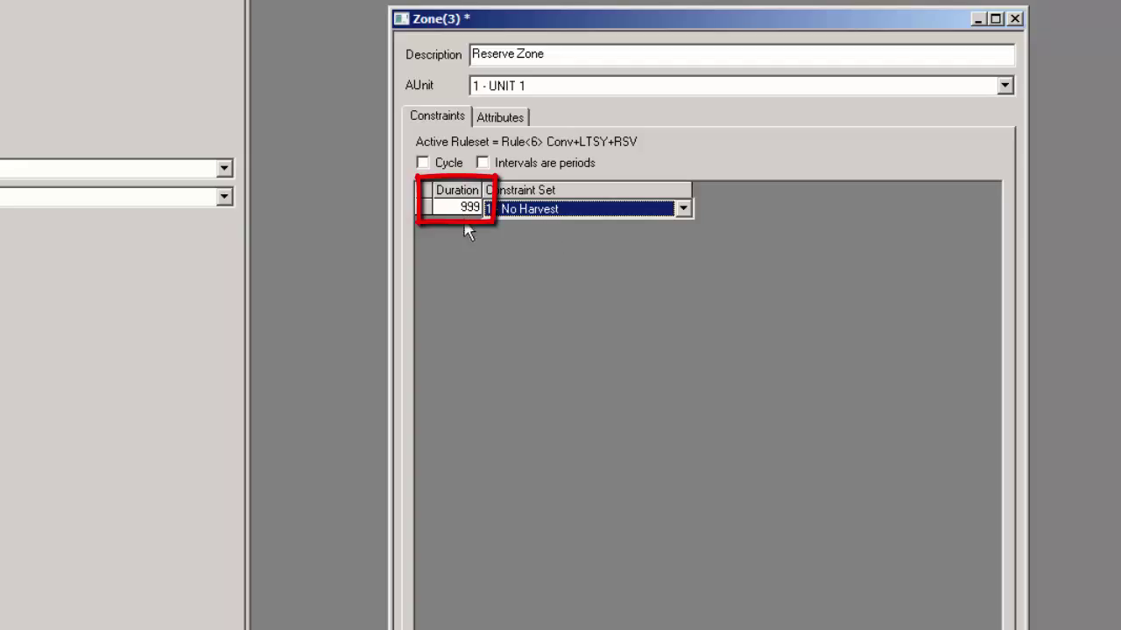
pyautogui.click(558, 253)
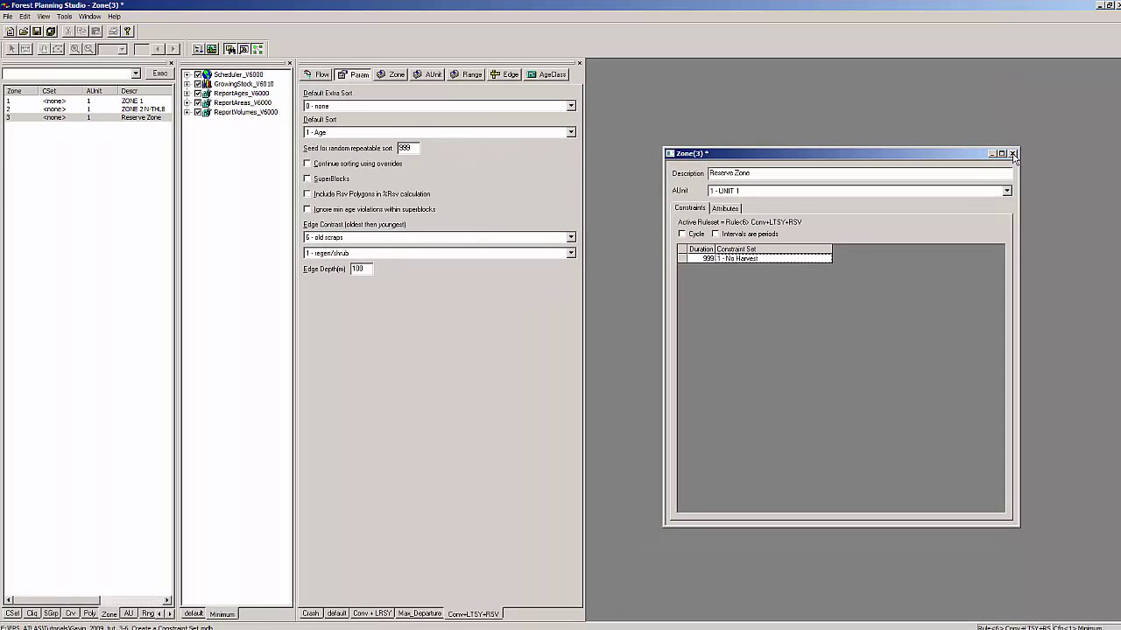
pyautogui.click(1013, 154)
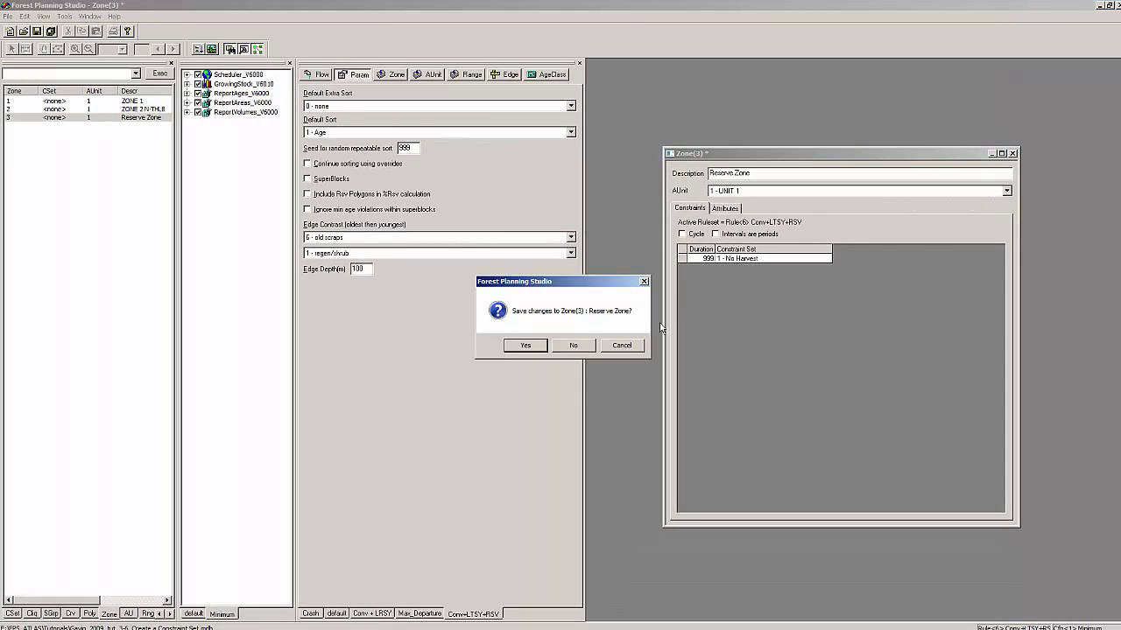
pyautogui.click(540, 348)
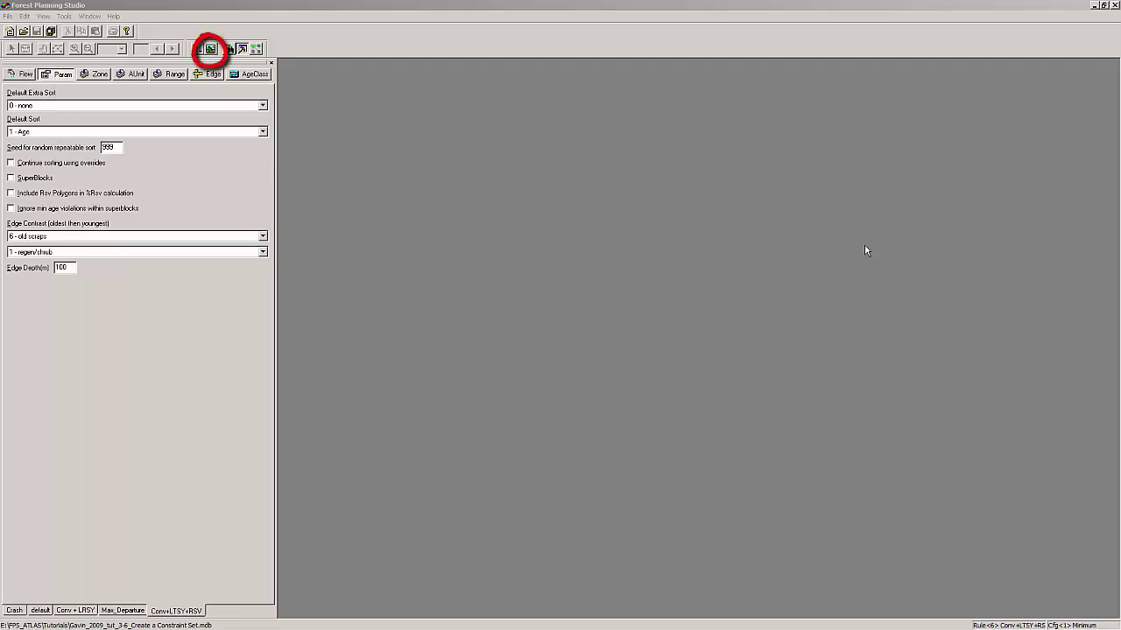
# Step: Create a map viewer, colour its polygons by Zone and expand the zone legend down to the individual zones
pyautogui.click(210, 49)
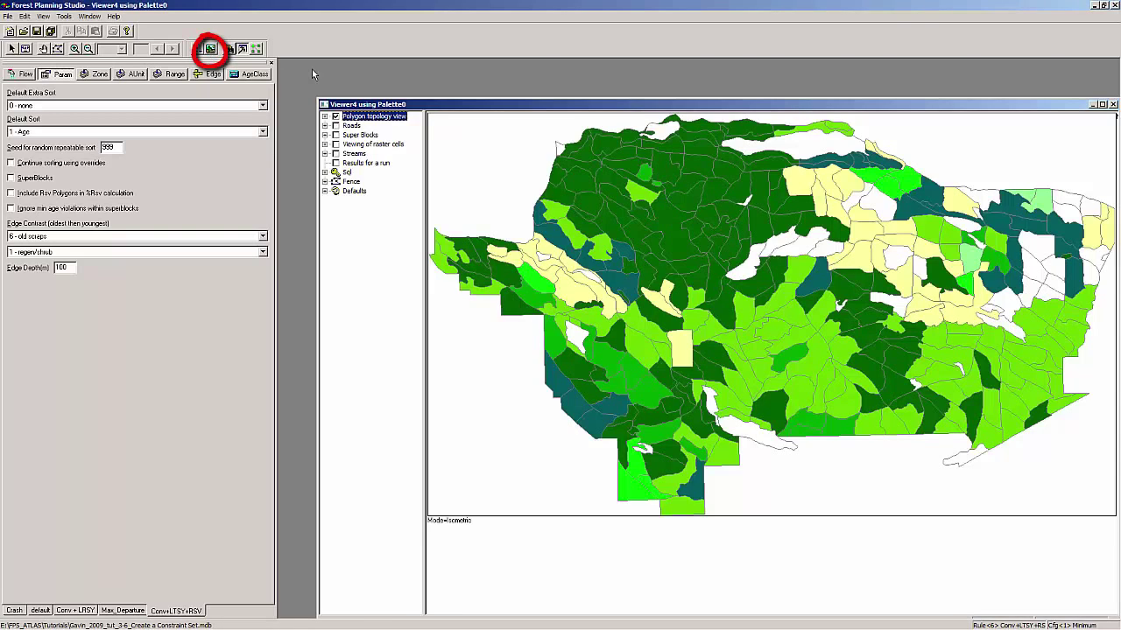
pyautogui.moveTo(385, 105); pyautogui.dragTo(359, 76)
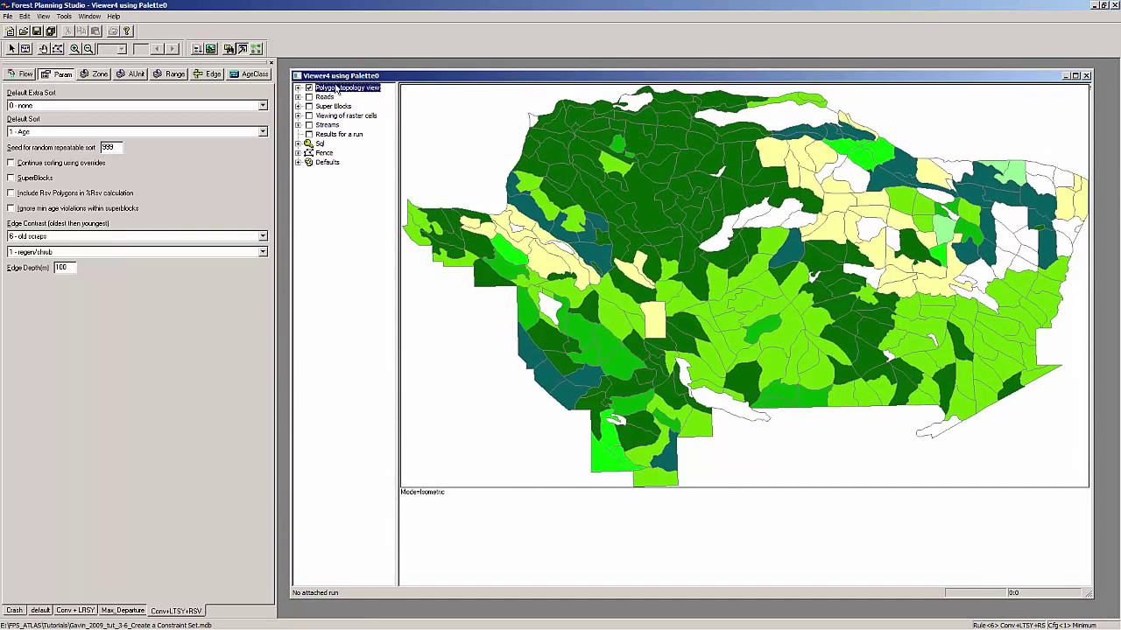
pyautogui.click(299, 88)
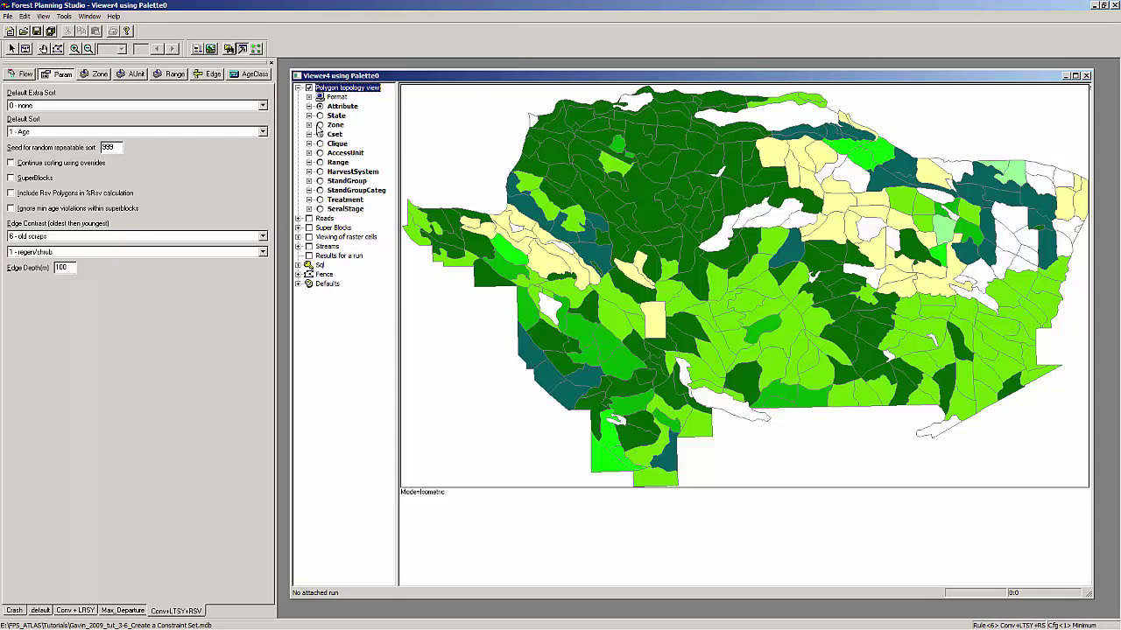
pyautogui.click(320, 127)
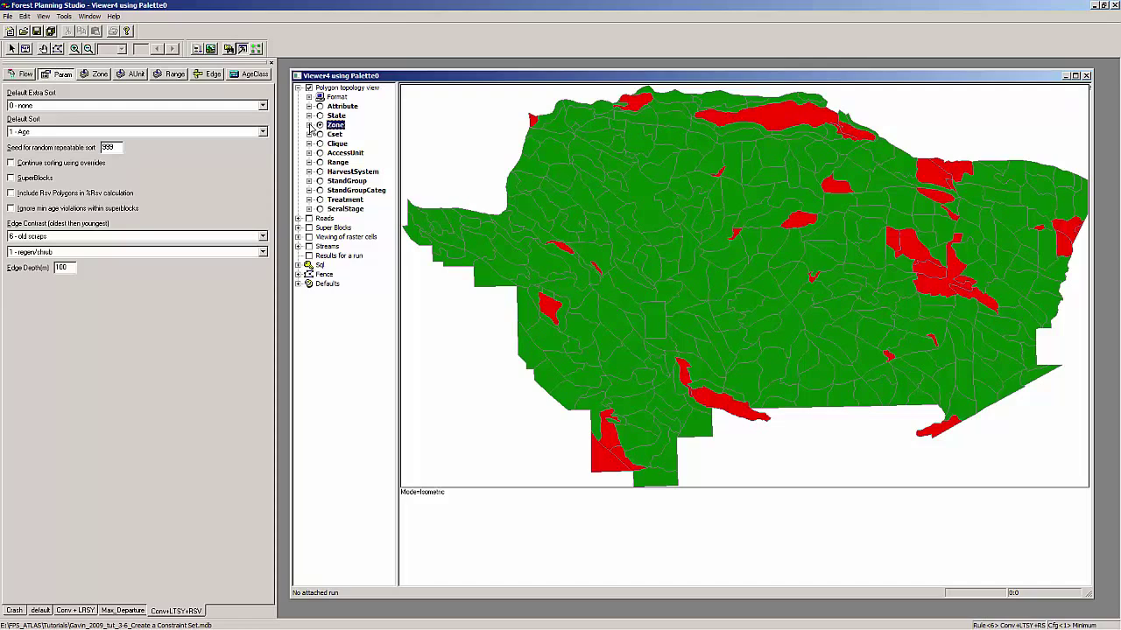
pyautogui.click(309, 125)
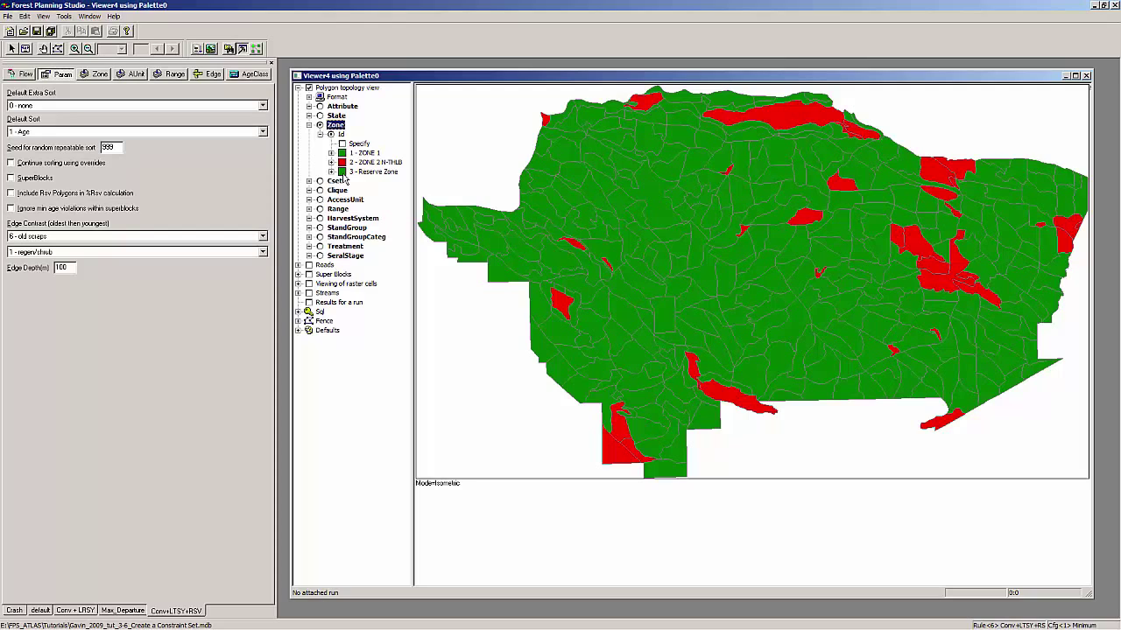
# Step: Change the legend colour of "3 - Reserve Zone" to orange
pyautogui.doubleClick(343, 172)
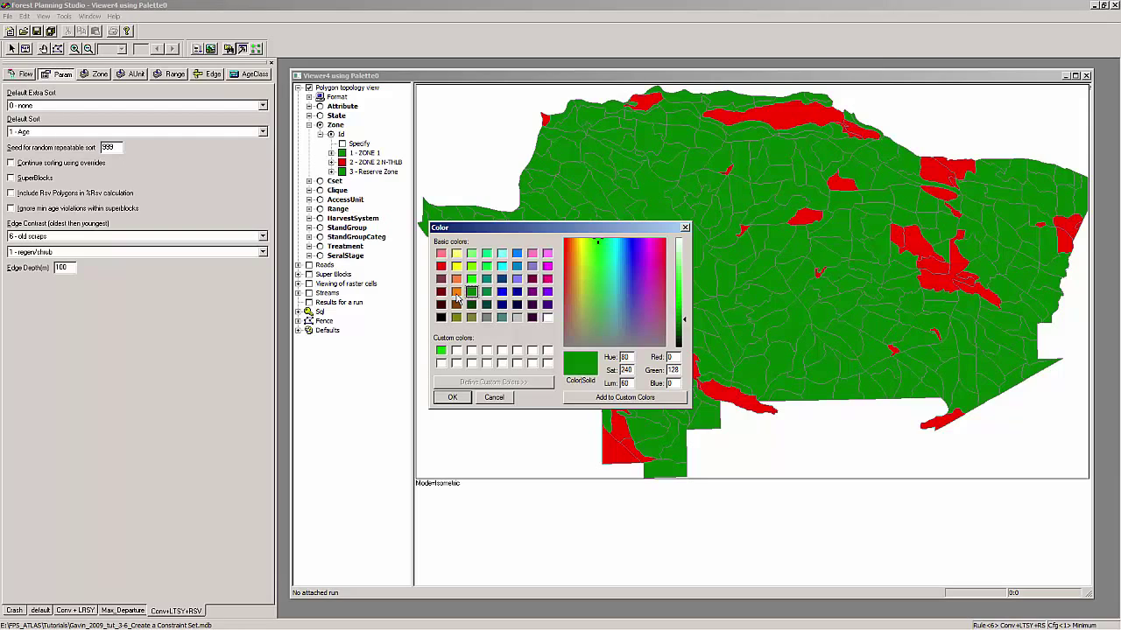
pyautogui.click(456, 292)
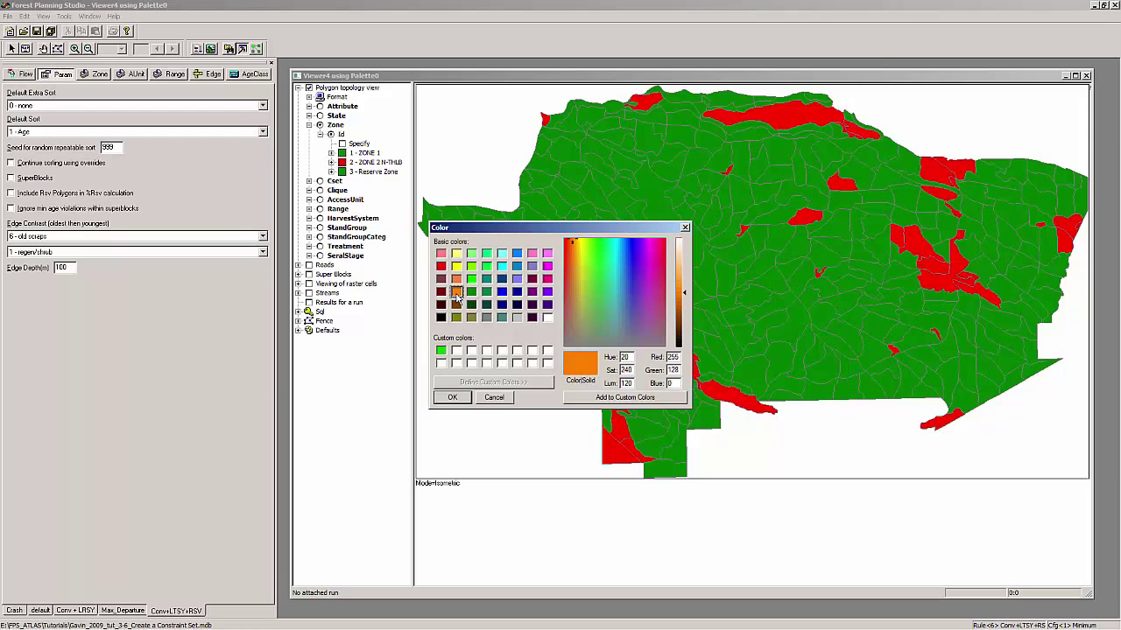
pyautogui.click(452, 397)
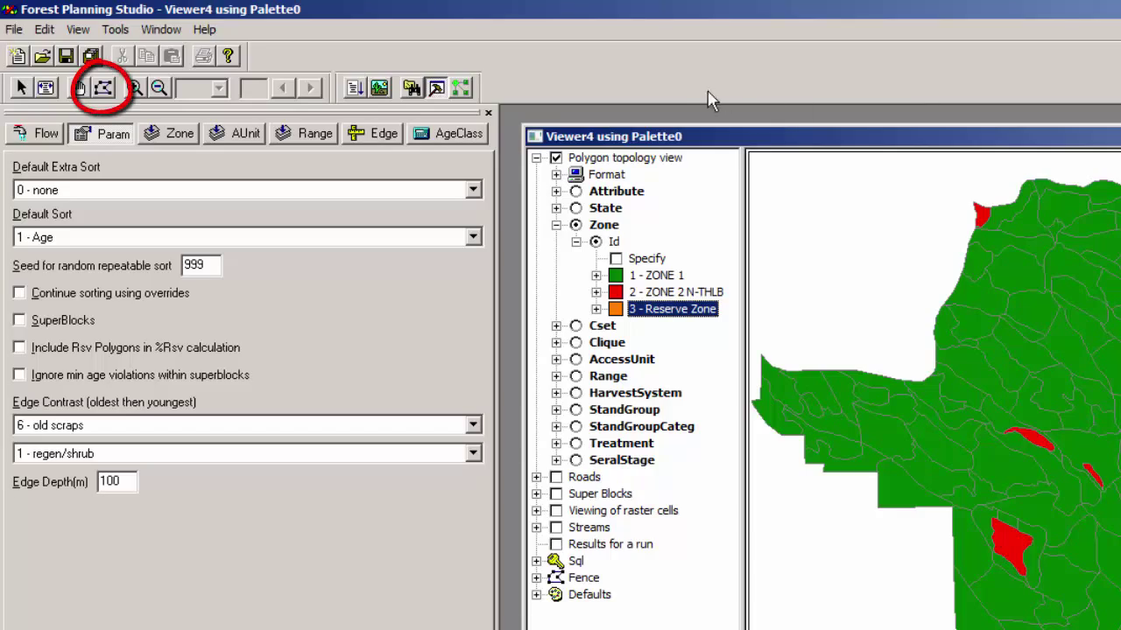
# Step: Draw a closed fence around the polygons in the southwestern part of the forest map
pyautogui.click(103, 88)
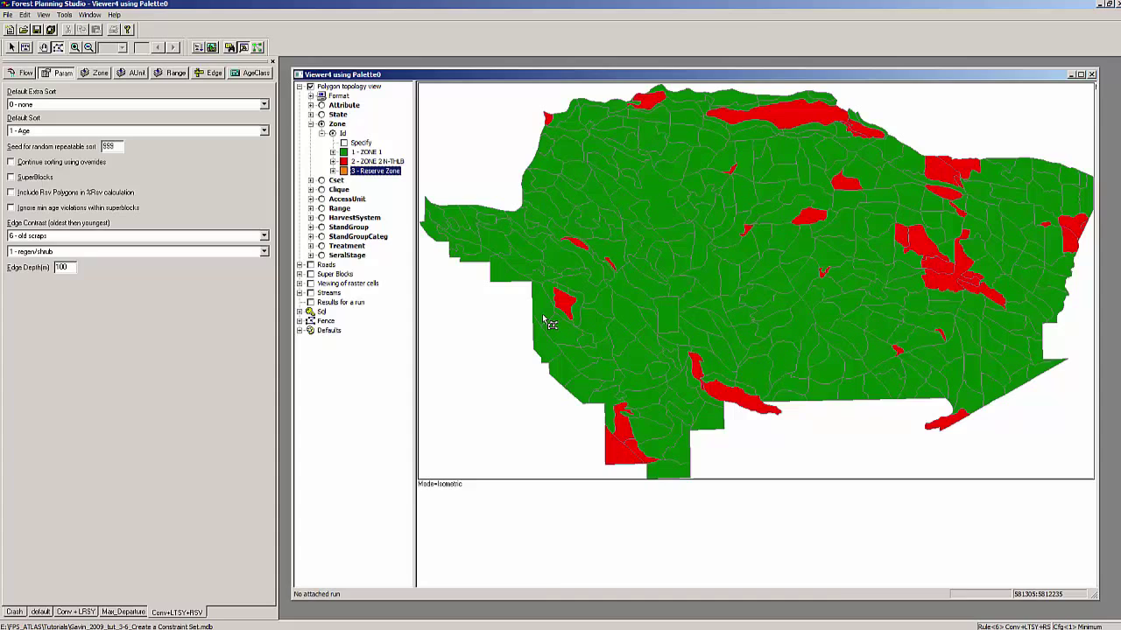
pyautogui.click(520, 362)
pyautogui.click(525, 370)
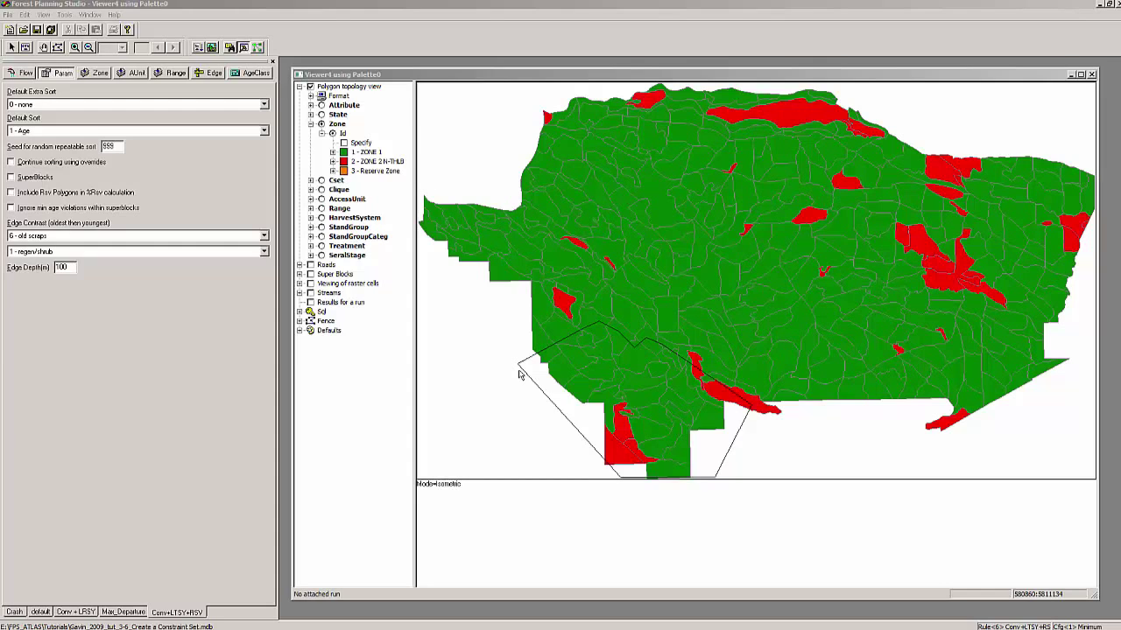
# Step: Run a fence operation that assigns the fenced polygons to "3 - Reserve Zone", and execute the polygon update
pyautogui.rightClick(823, 423)
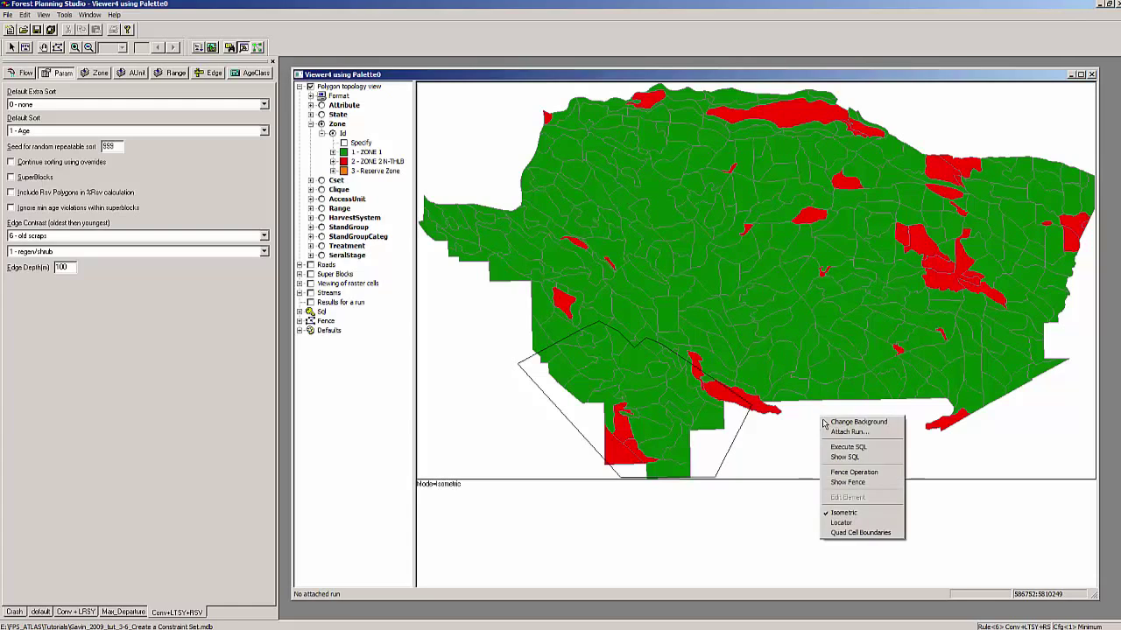
pyautogui.click(839, 472)
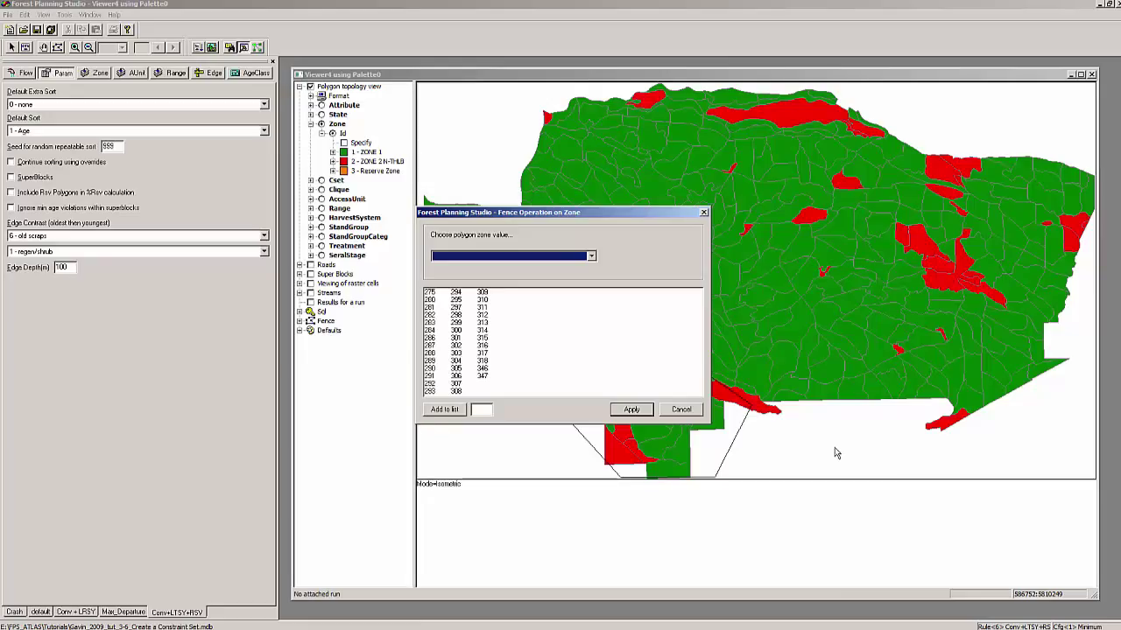
pyautogui.click(592, 257)
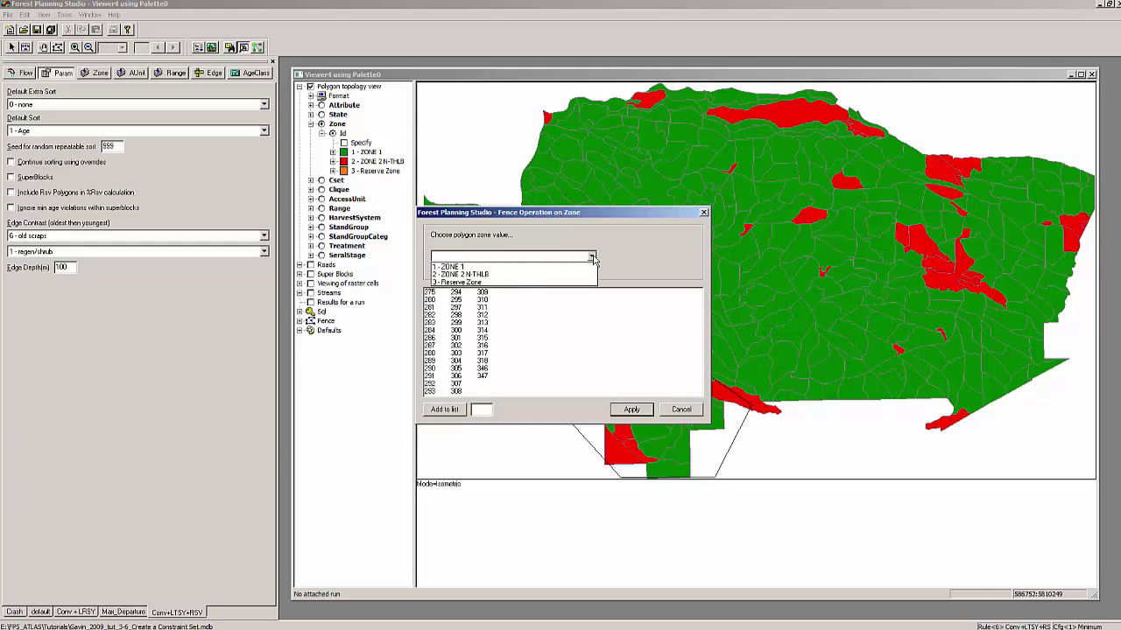
pyautogui.click(506, 283)
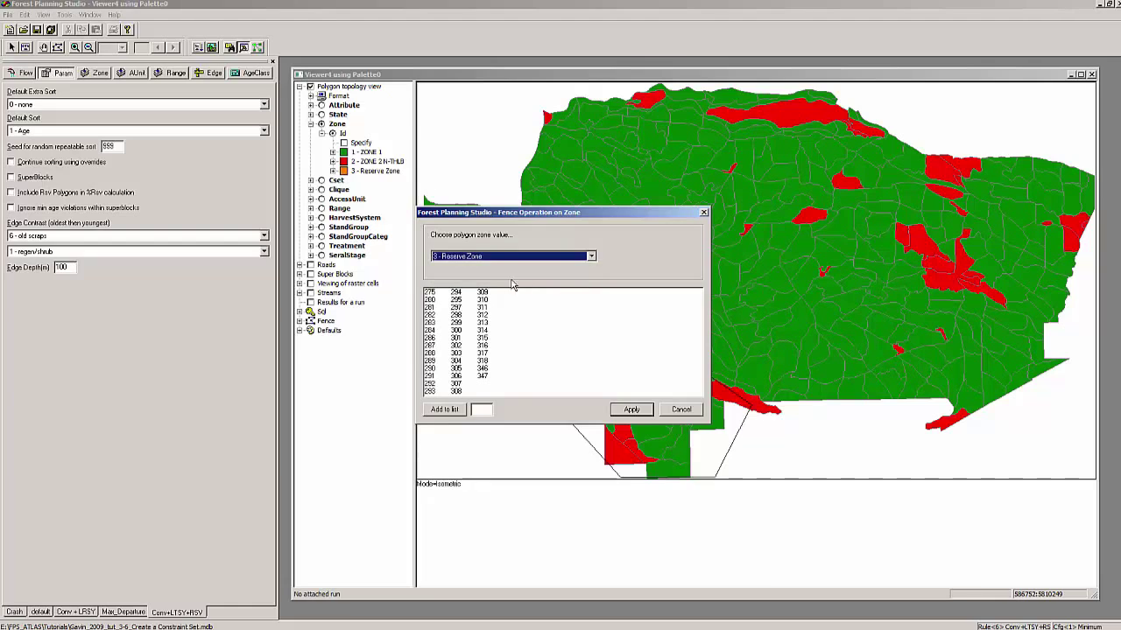
pyautogui.click(647, 412)
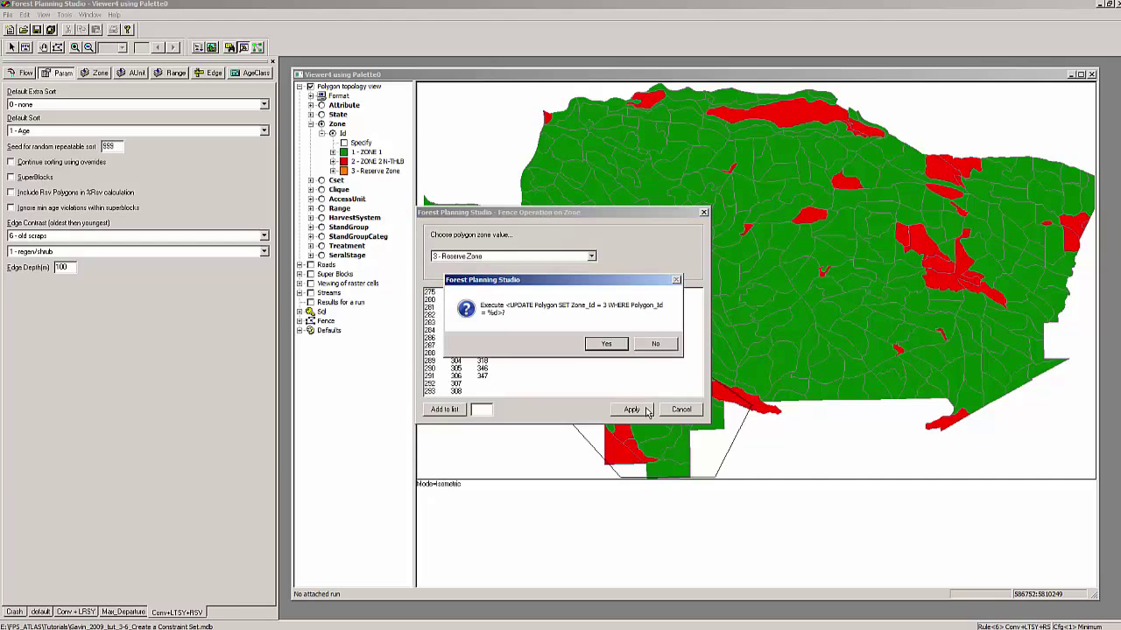
pyautogui.click(605, 345)
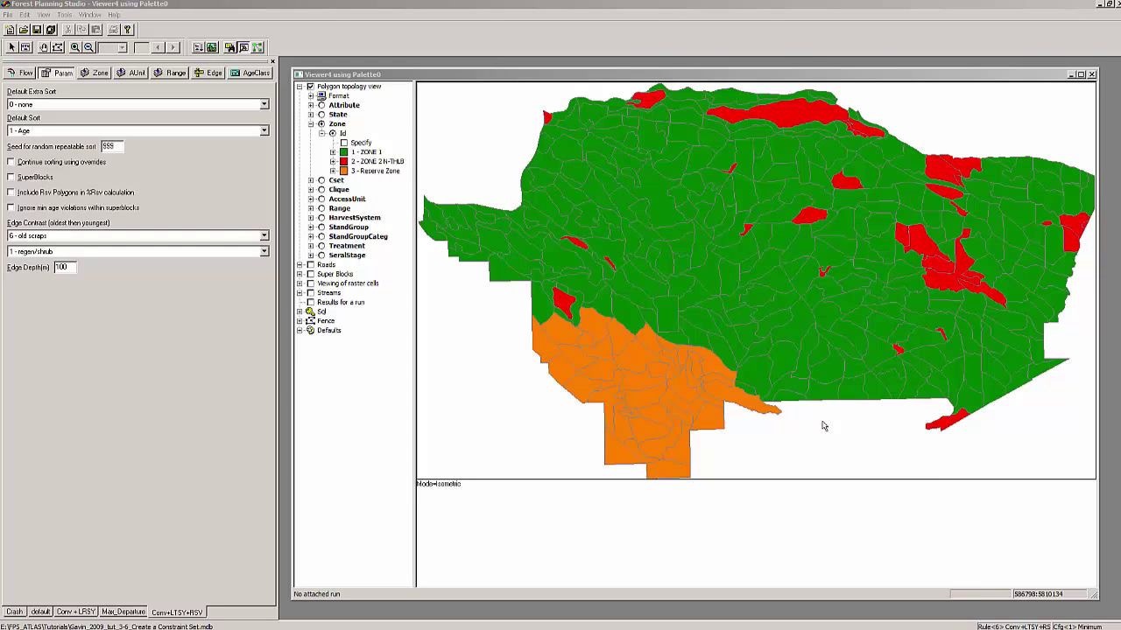
pyautogui.click(823, 427)
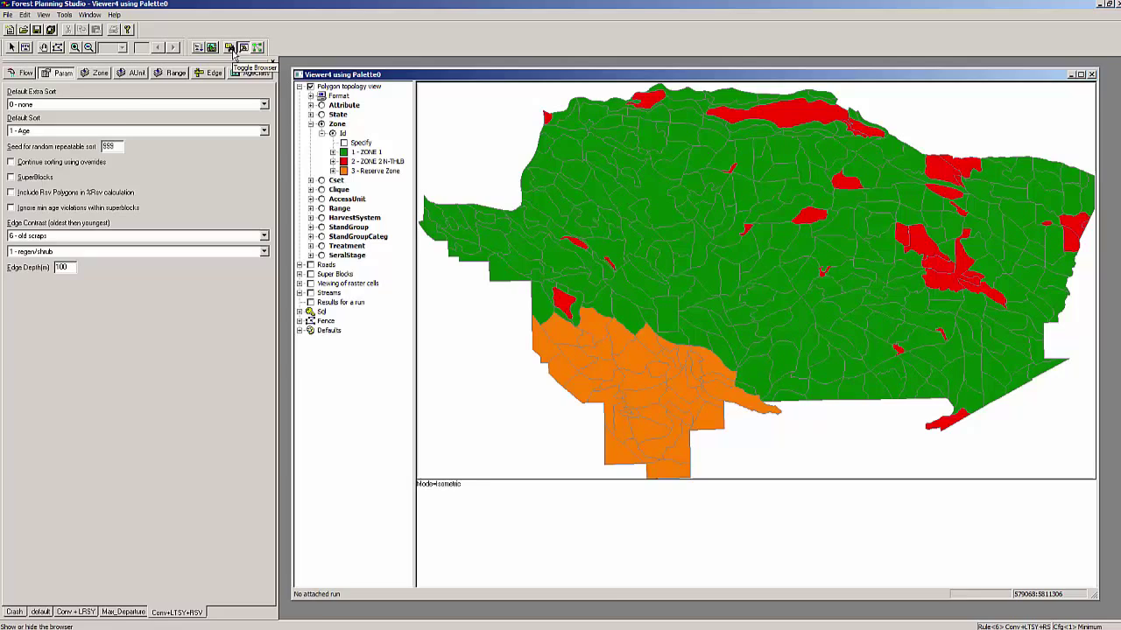
# Step: Refresh the zone list in the browser, and start a run with the Conv+LTSY+RSV ruleset
pyautogui.click(229, 48)
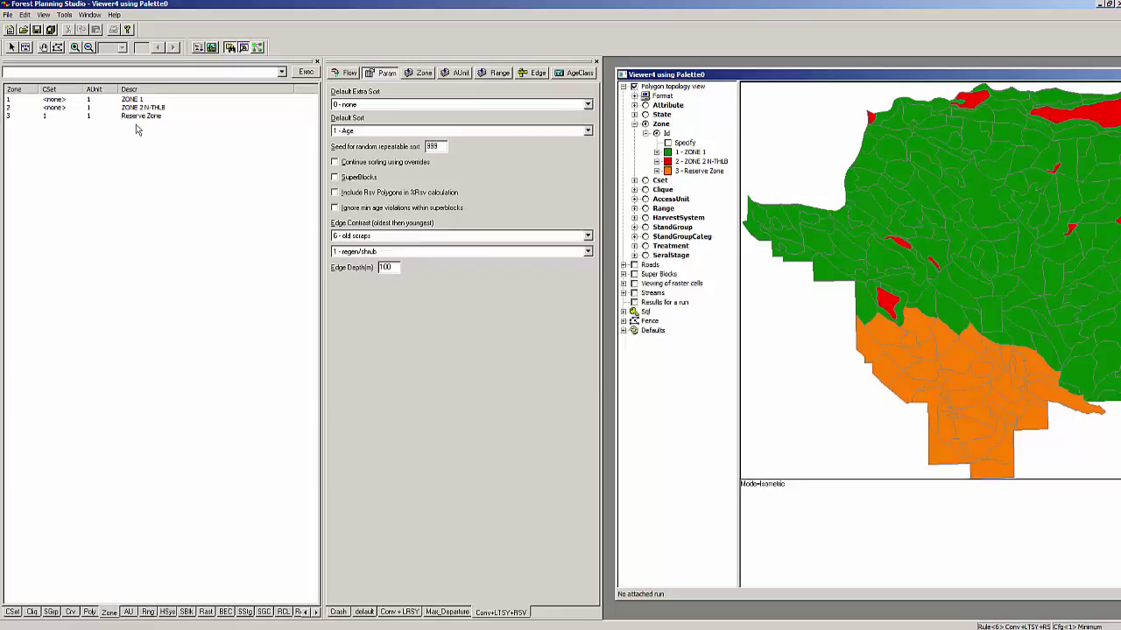
pyautogui.press('F5')
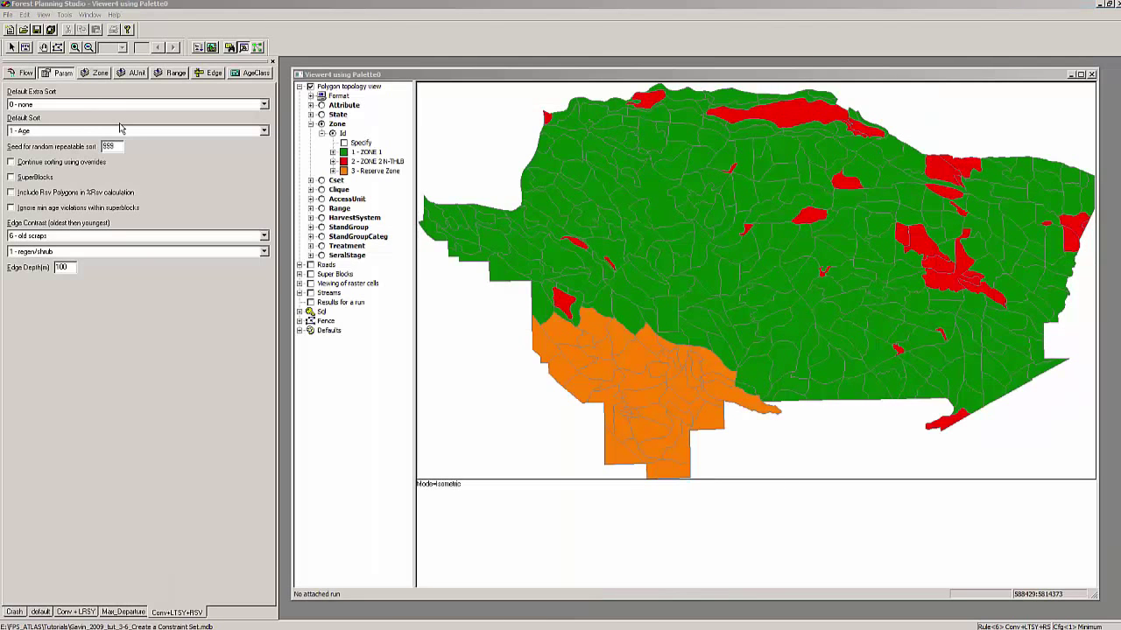
pyautogui.click(201, 48)
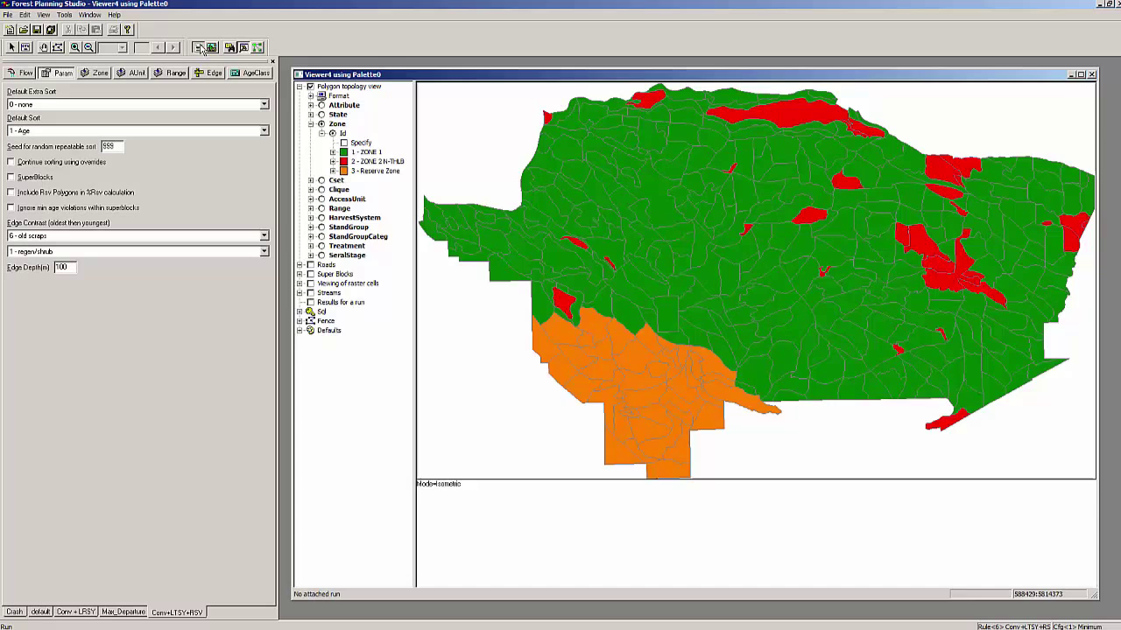
pyautogui.click(384, 144)
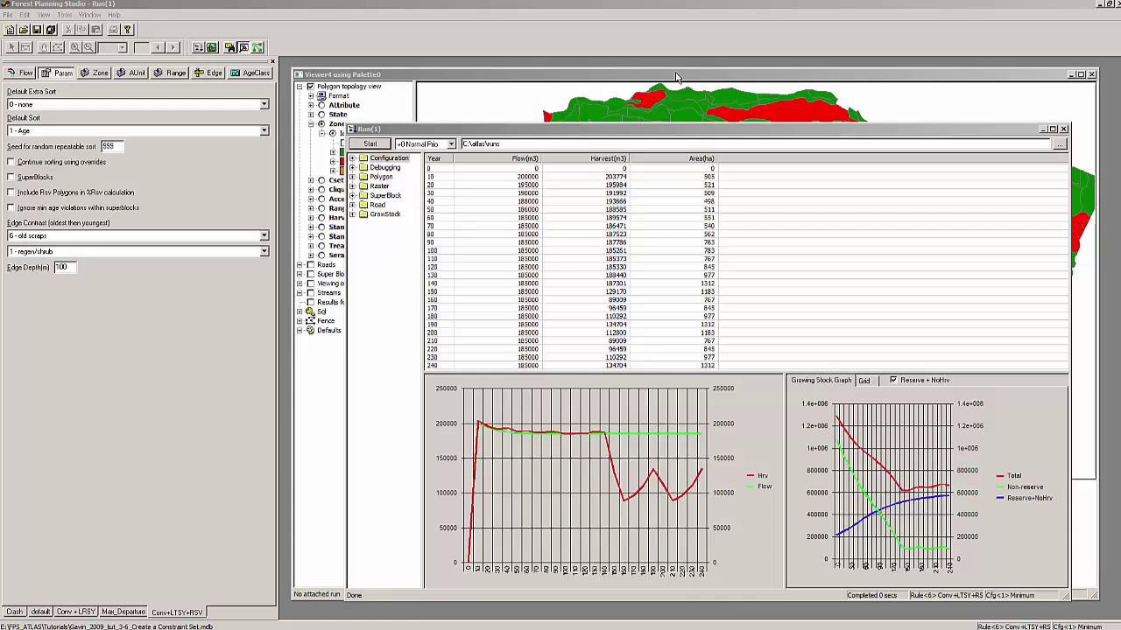
# Step: Arrange the run and map viewer windows, attach the run results to the viewer and colour the polygons by Attribute
pyautogui.click(406, 79)
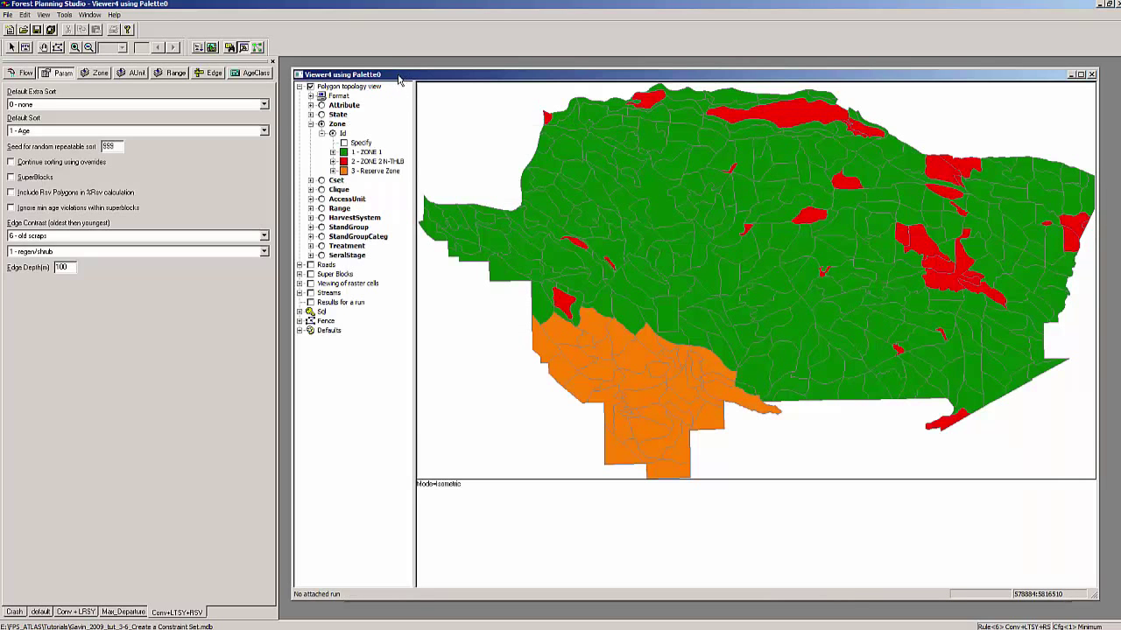
pyautogui.moveTo(391, 79); pyautogui.dragTo(509, 75)
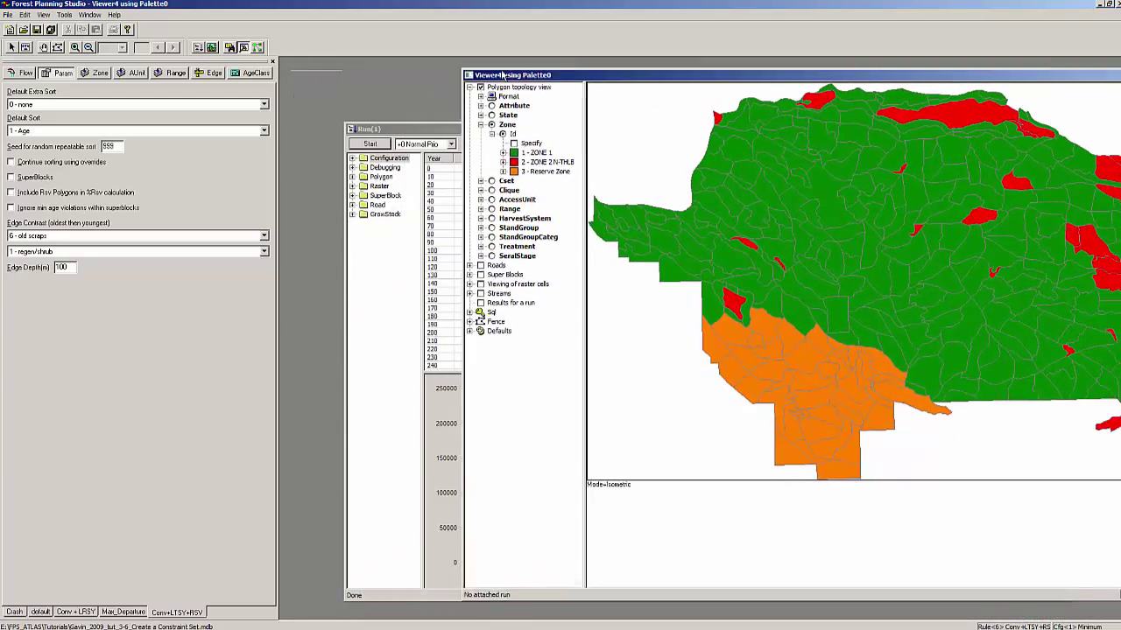
pyautogui.click(404, 129)
pyautogui.moveTo(442, 129); pyautogui.dragTo(417, 182)
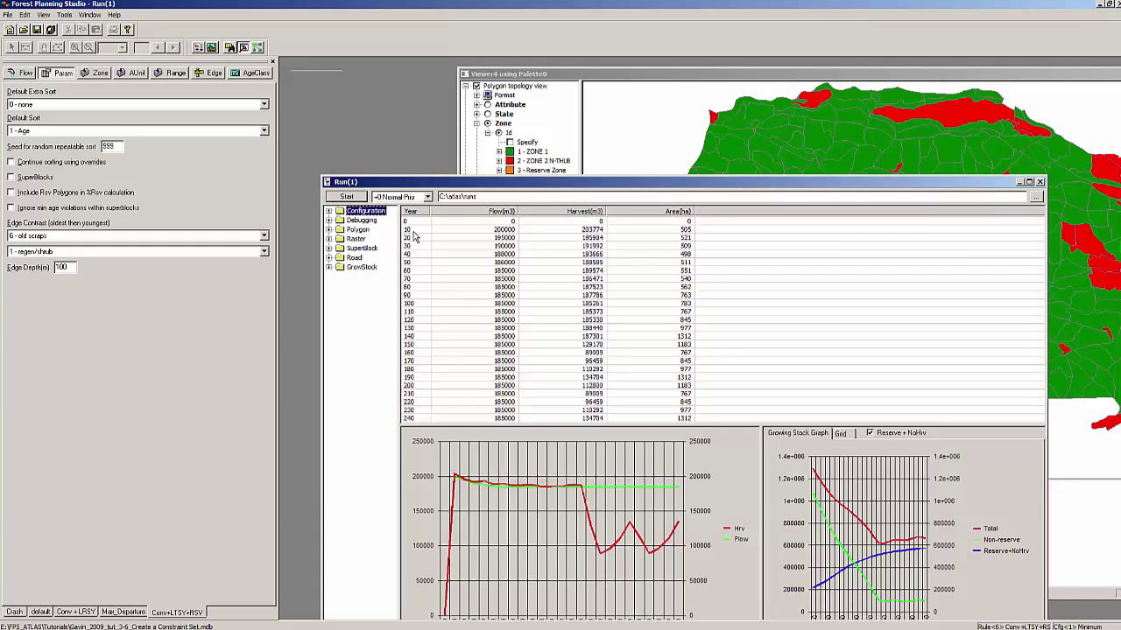
pyautogui.moveTo(411, 230); pyautogui.dragTo(512, 74)
pyautogui.click(358, 102)
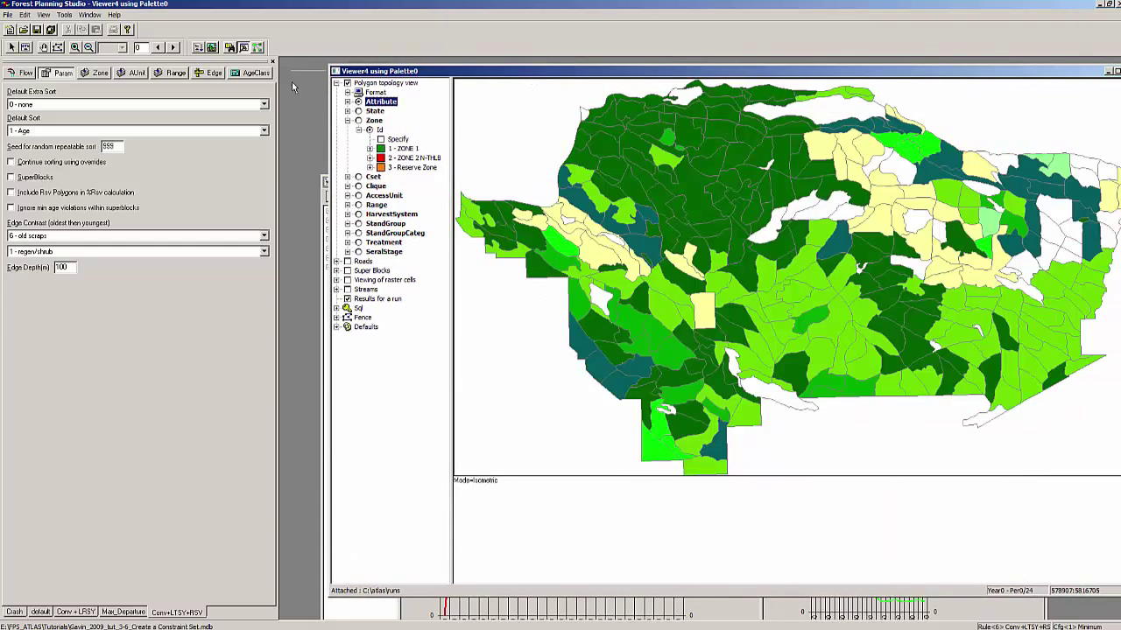
# Step: Advance the map period by period up to year 170 to examine harvesting inside and outside the reserve area
pyautogui.click(172, 48)
pyautogui.click(173, 48)
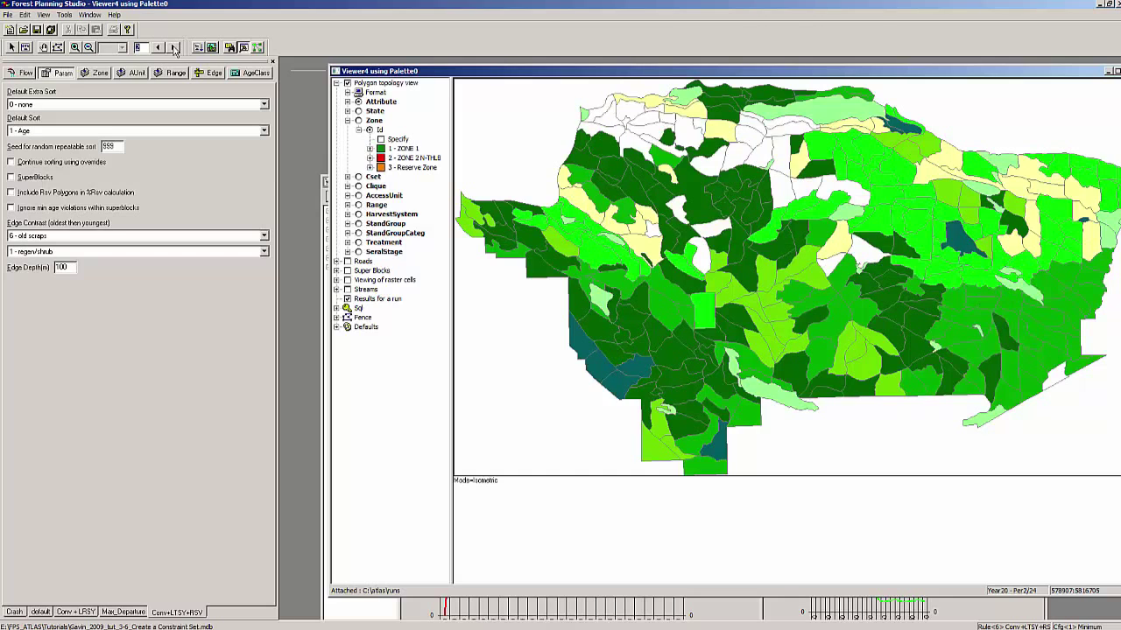
pyautogui.click(173, 49)
pyautogui.click(173, 49)
pyautogui.click(173, 49)
pyautogui.click(173, 50)
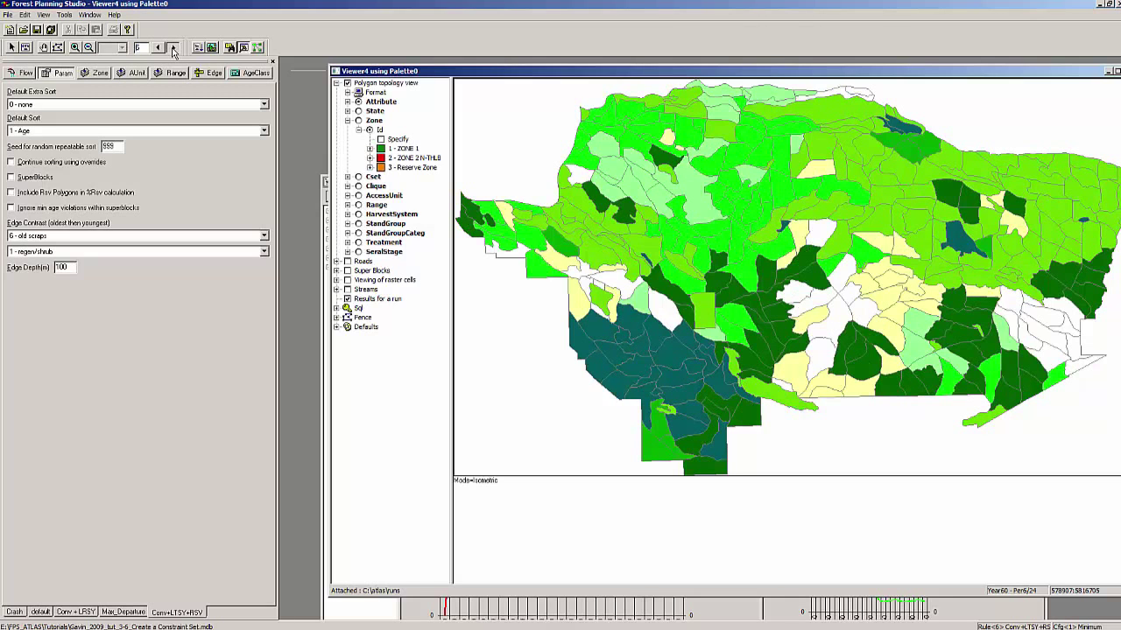
pyautogui.click(173, 49)
pyautogui.click(174, 49)
pyautogui.click(174, 49)
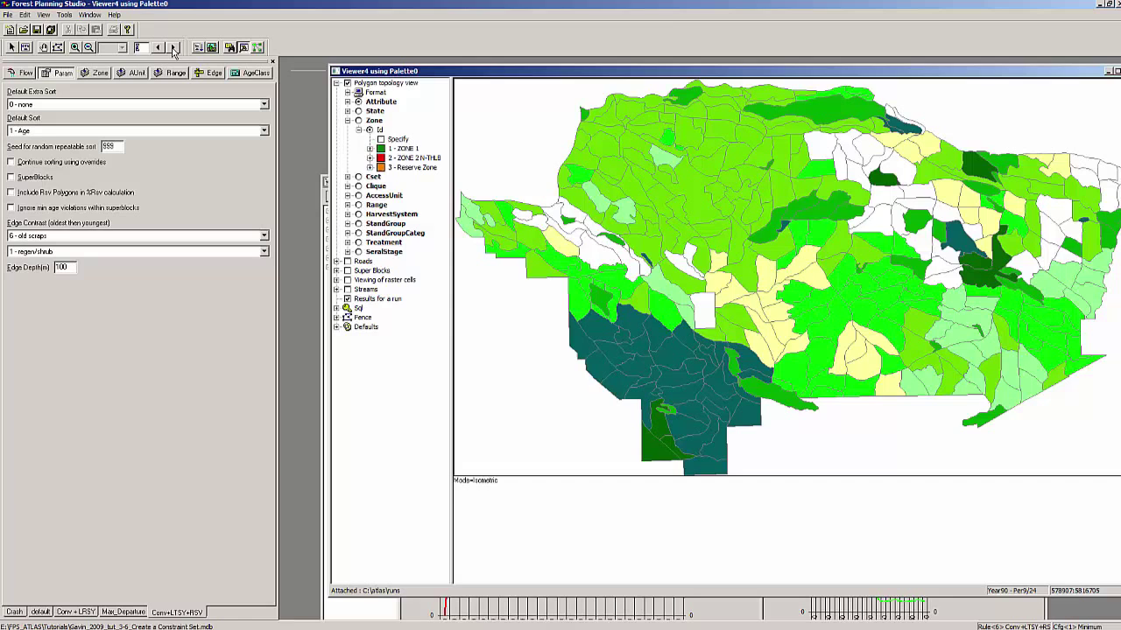
pyautogui.click(174, 49)
pyautogui.click(173, 49)
pyautogui.click(173, 49)
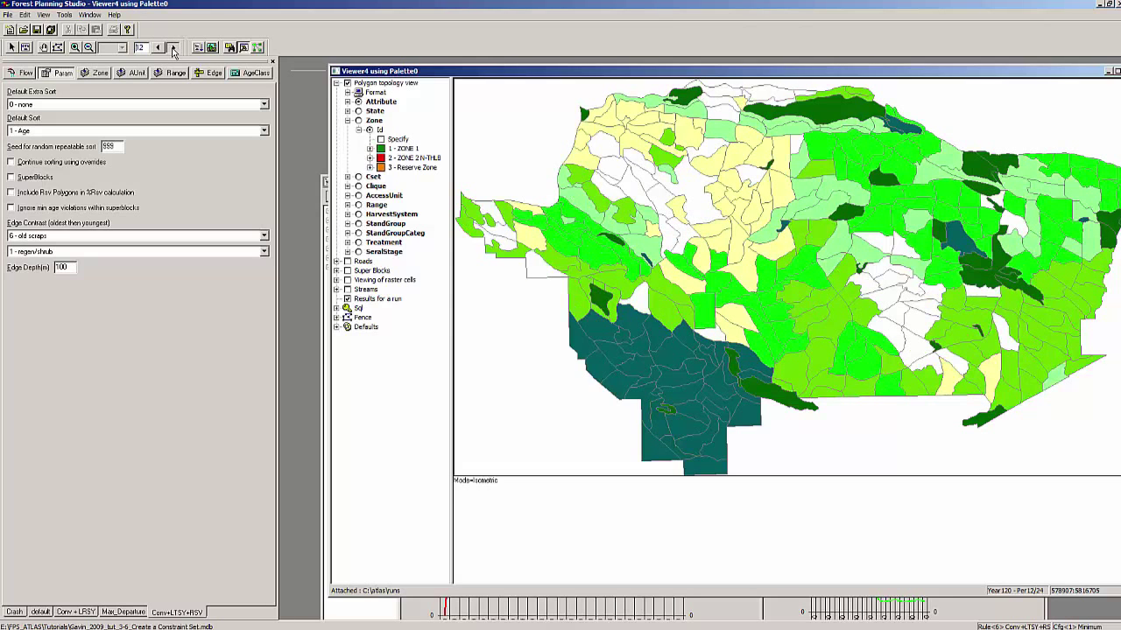
pyautogui.click(173, 49)
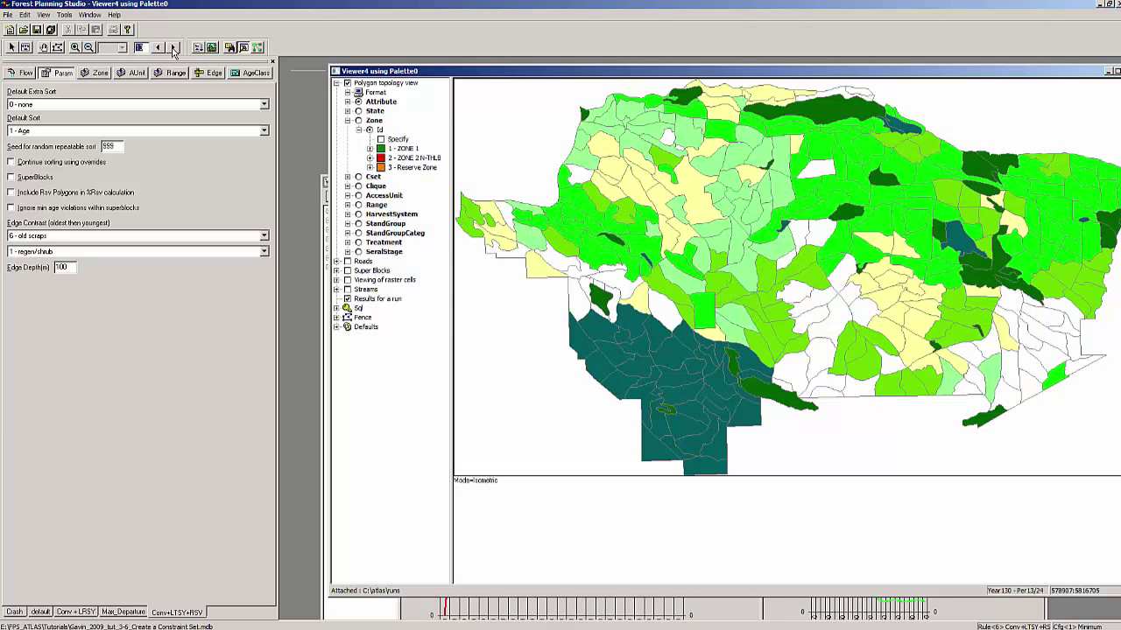
pyautogui.click(173, 49)
pyautogui.click(173, 49)
pyautogui.click(173, 49)
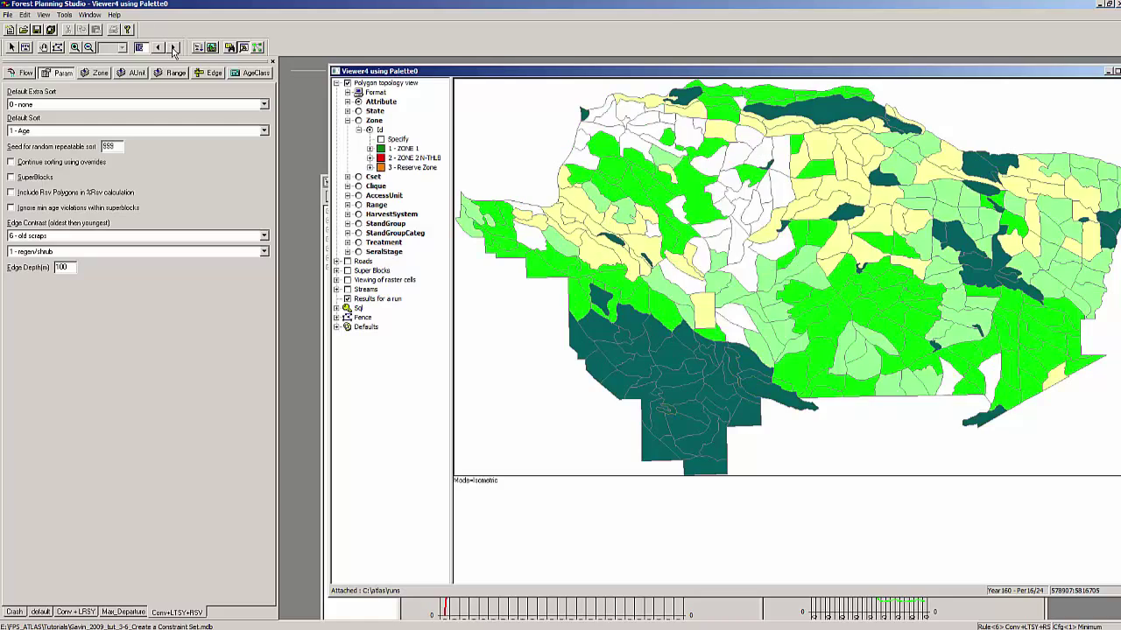
pyautogui.click(174, 49)
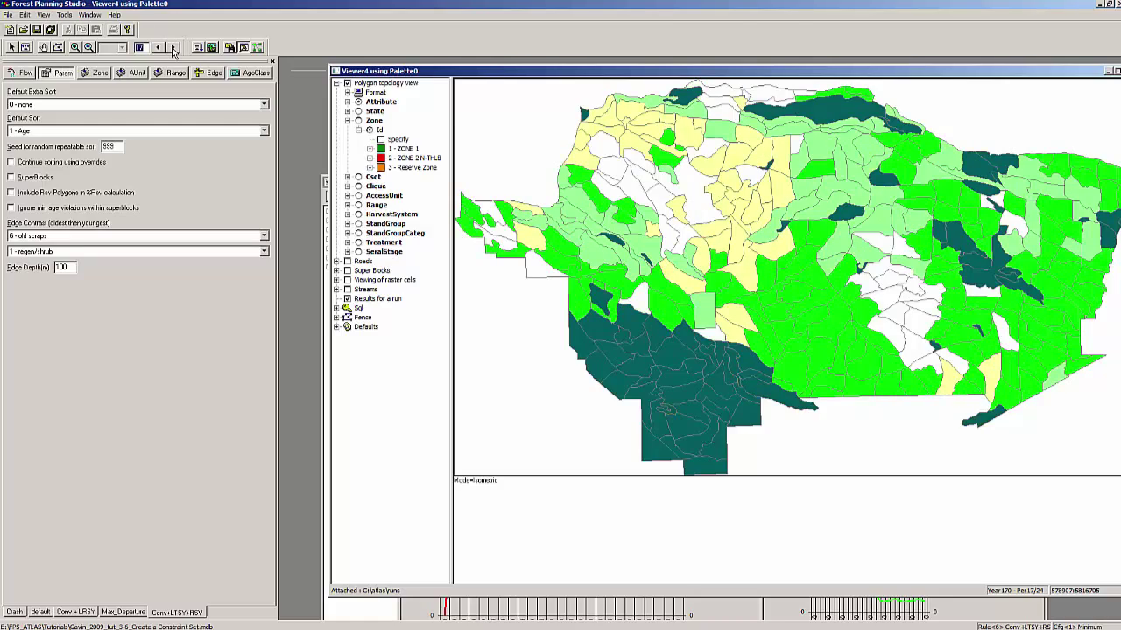